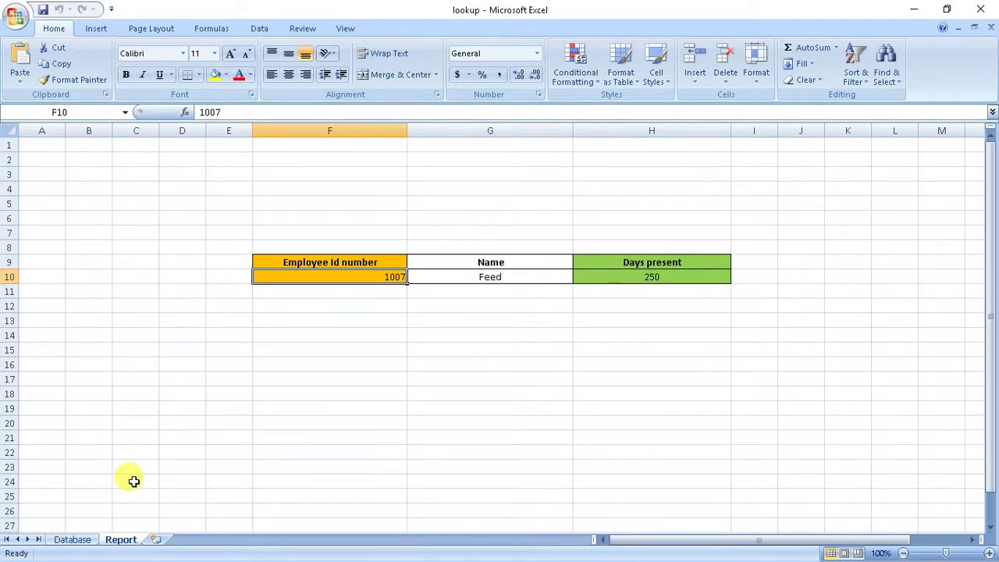
Step: Browse the Database sheet, then enter employee ID 1010 in the Report's F10
left_click(72, 539)
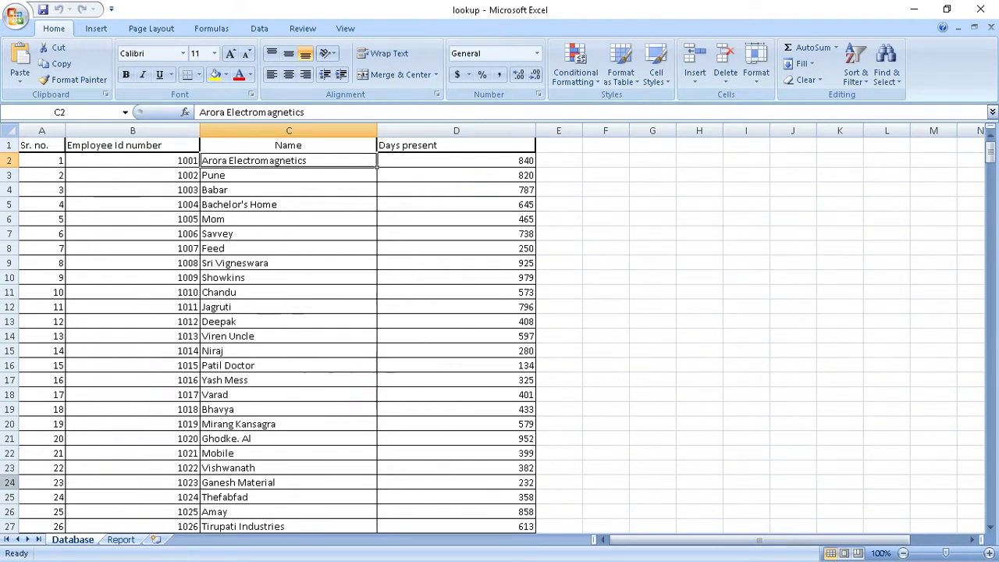
scroll(263, 339, "down", 20)
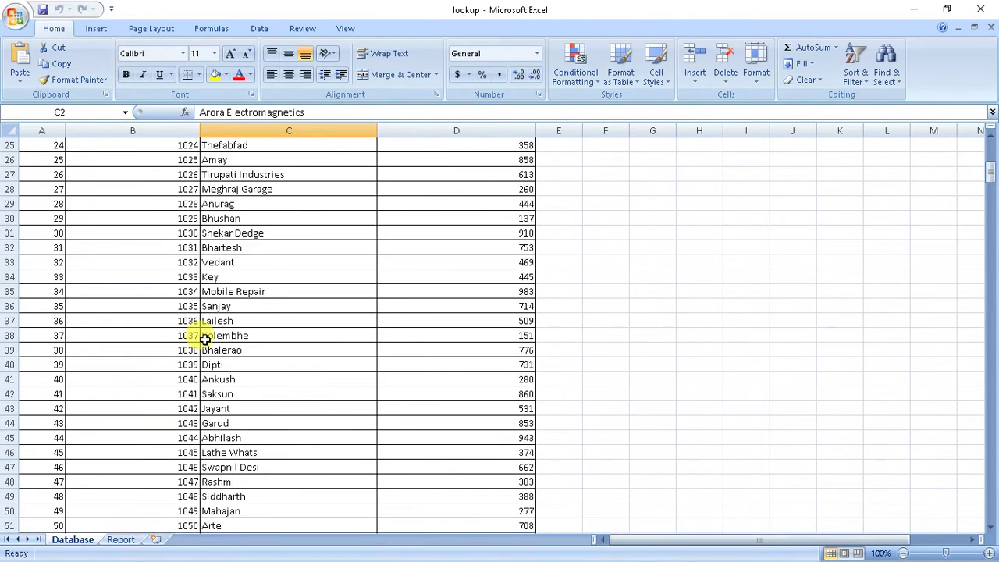
left_click_drag(990, 212, 976, 119)
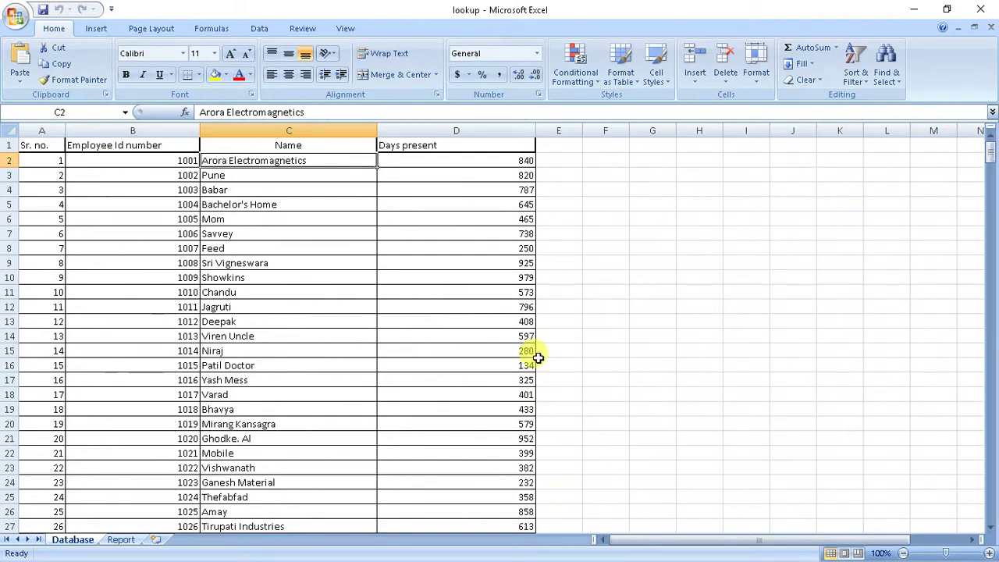
left_click(121, 541)
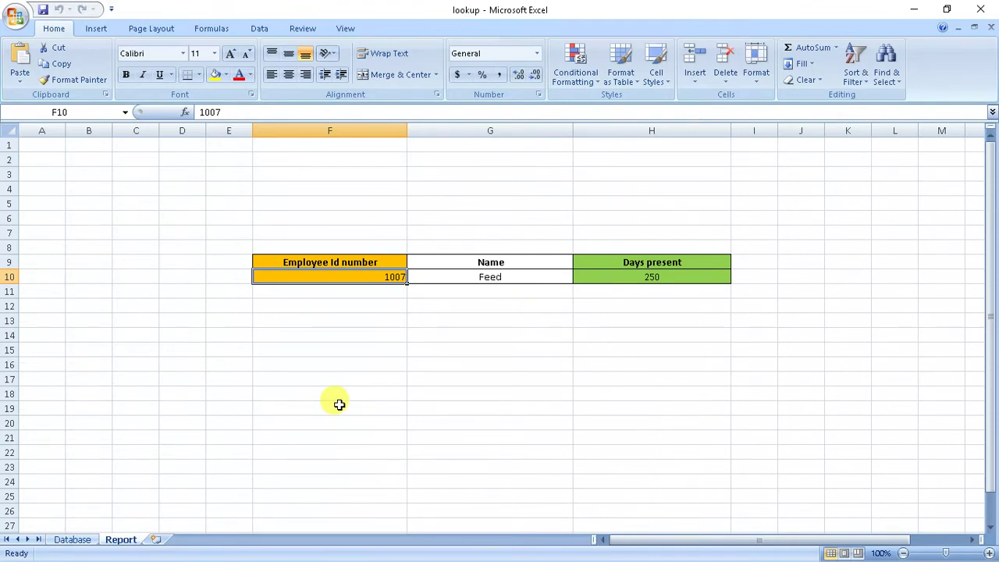
type("1")
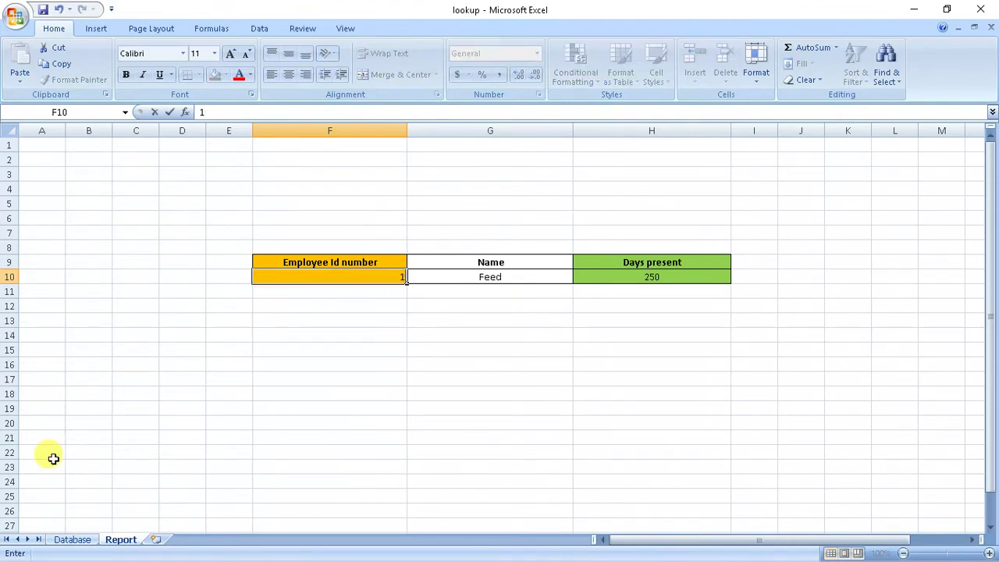
type("010")
key("Return")
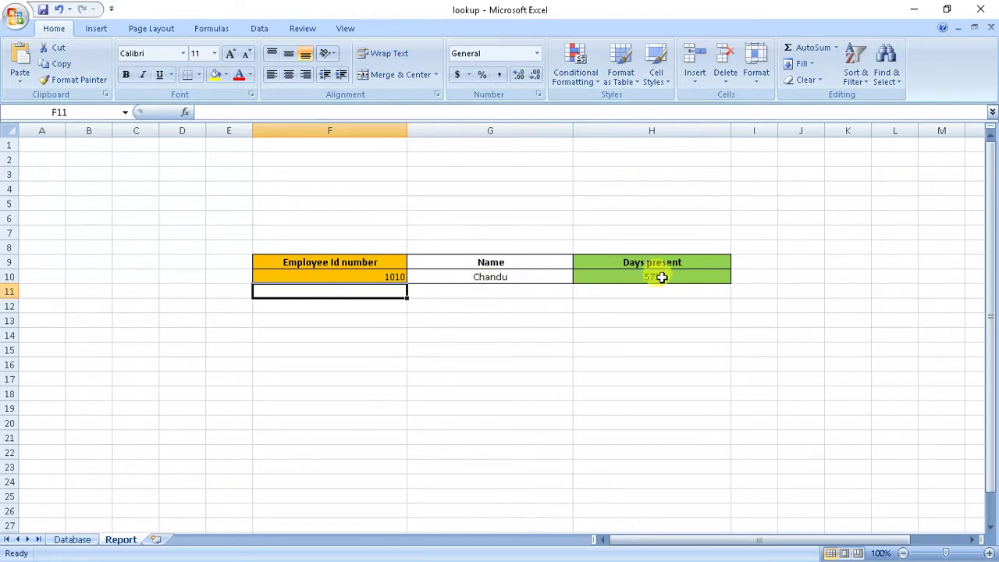
Step: Verify on the Database sheet that ID 1010 is Chandu with 573 days present
left_click(383, 279)
left_click(64, 545)
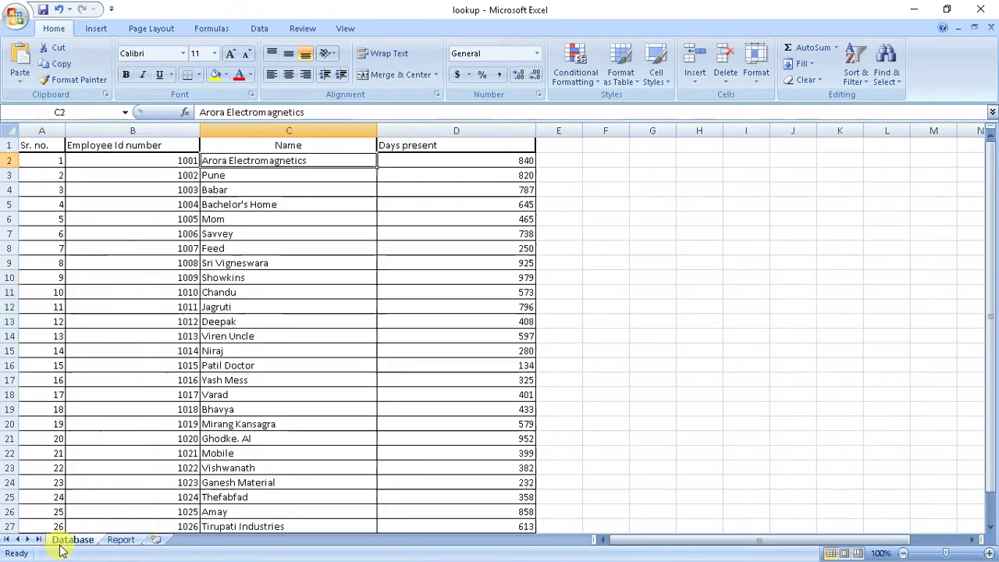
left_click(181, 292)
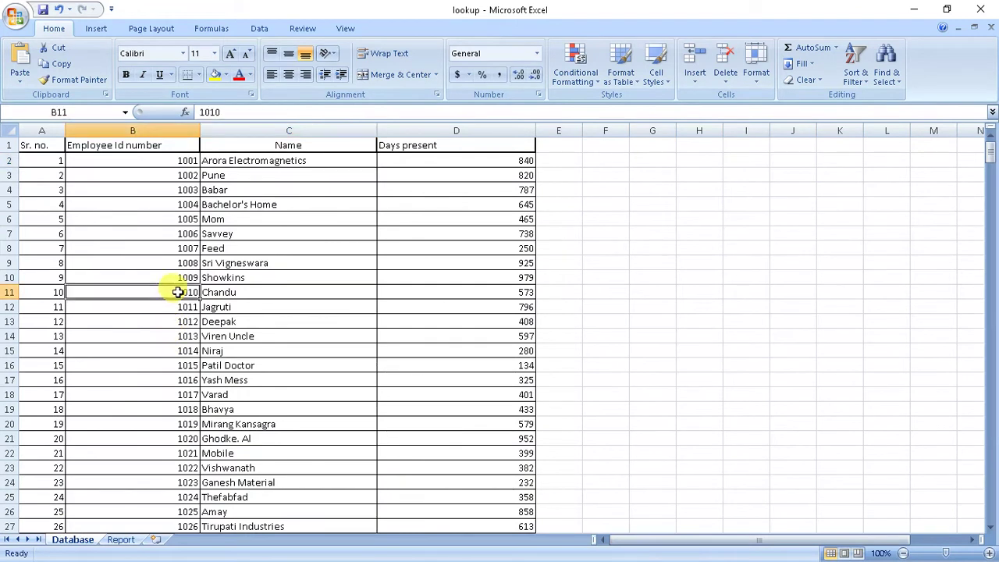
left_click(239, 291)
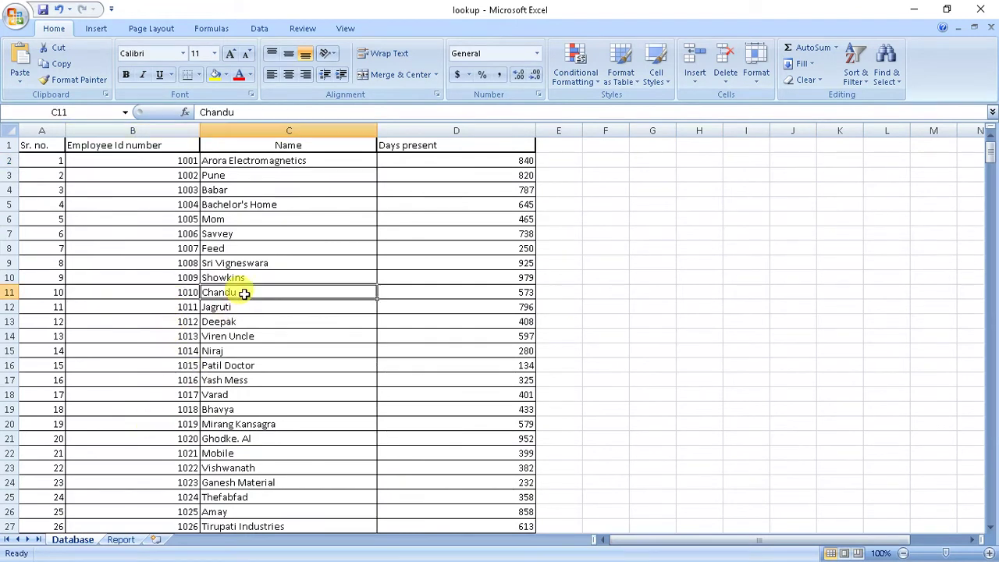
left_click(445, 291)
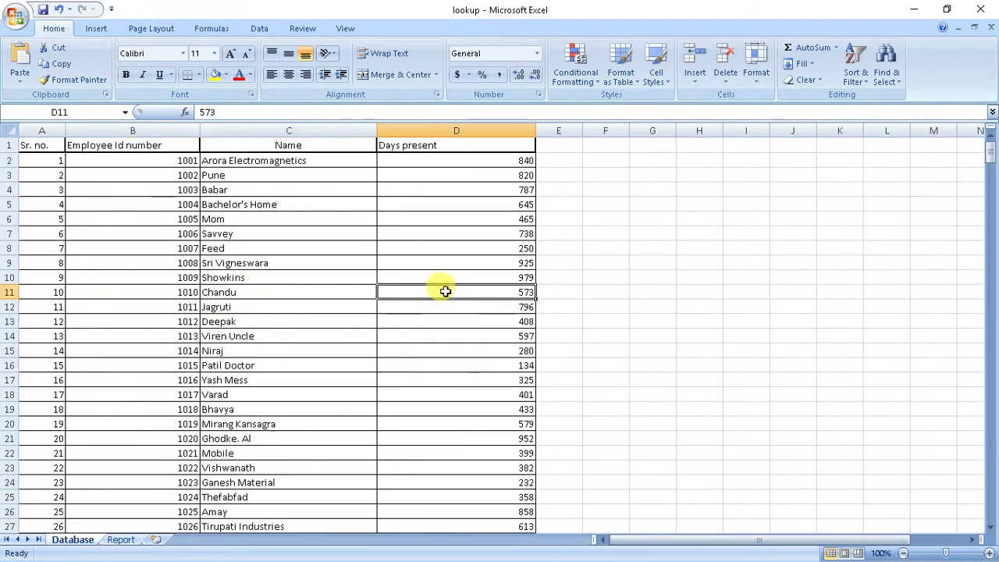
left_click(121, 540)
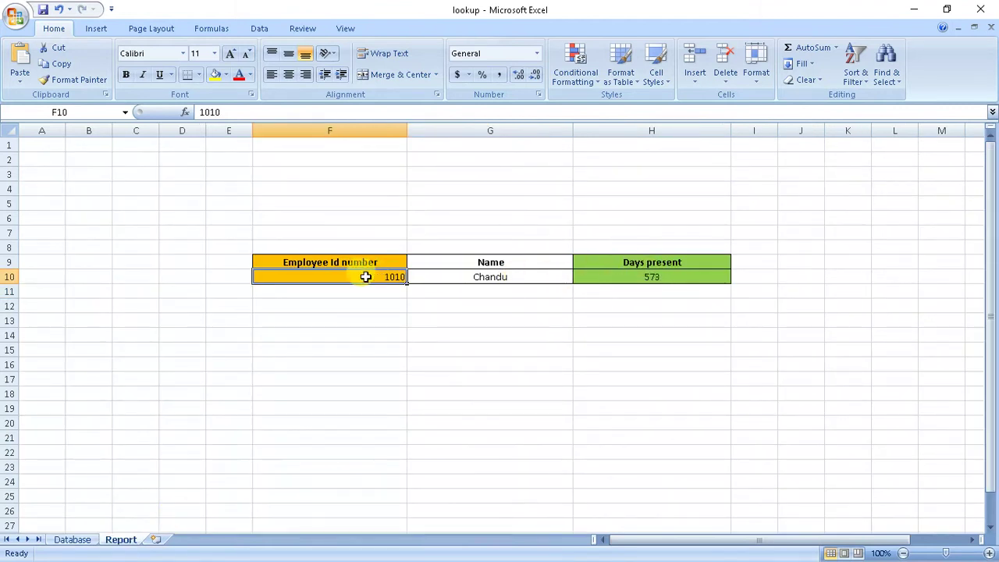
Step: Change the employee ID in F10 to 1200
type("1200")
key("Return")
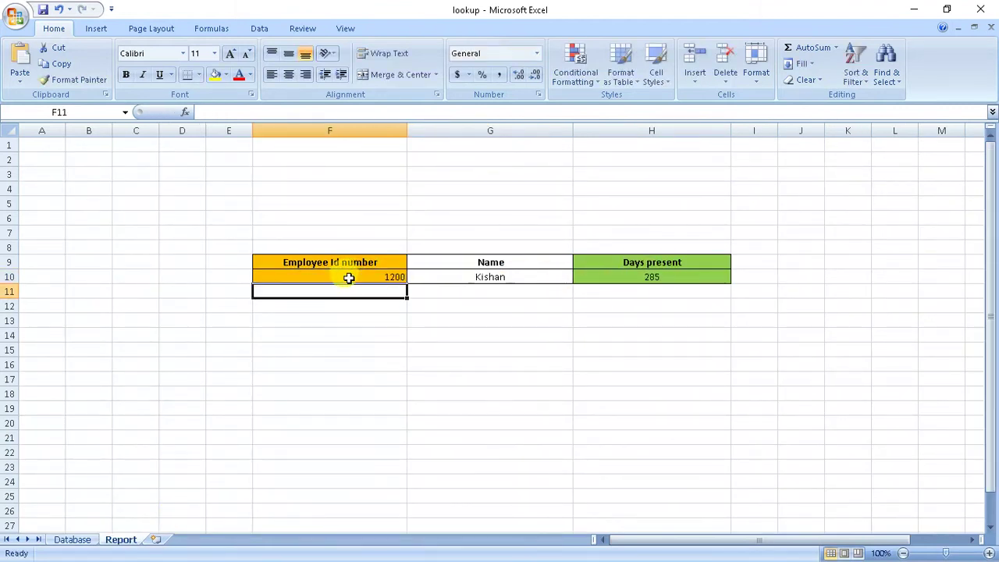
left_click(349, 277)
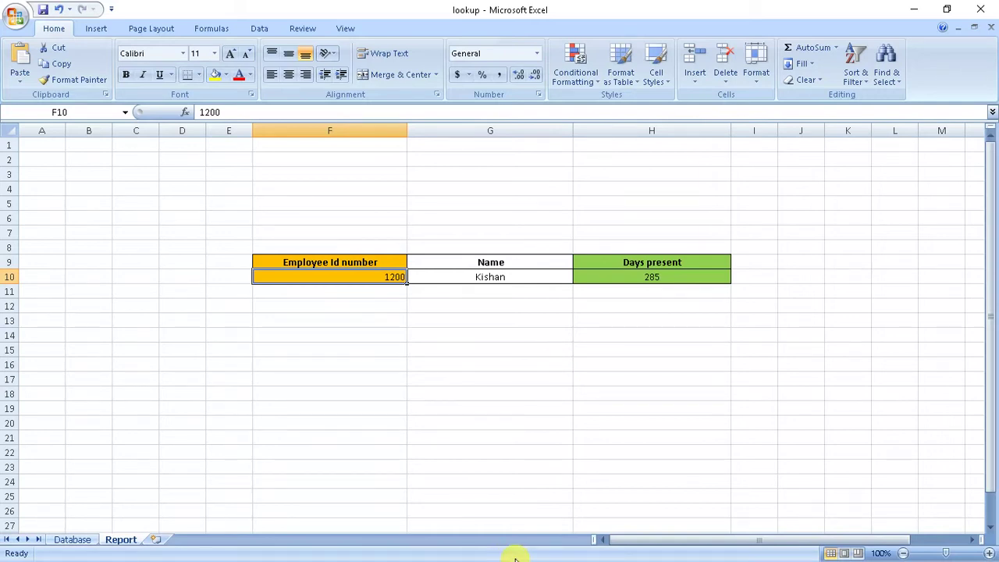
key("alt+Tab")
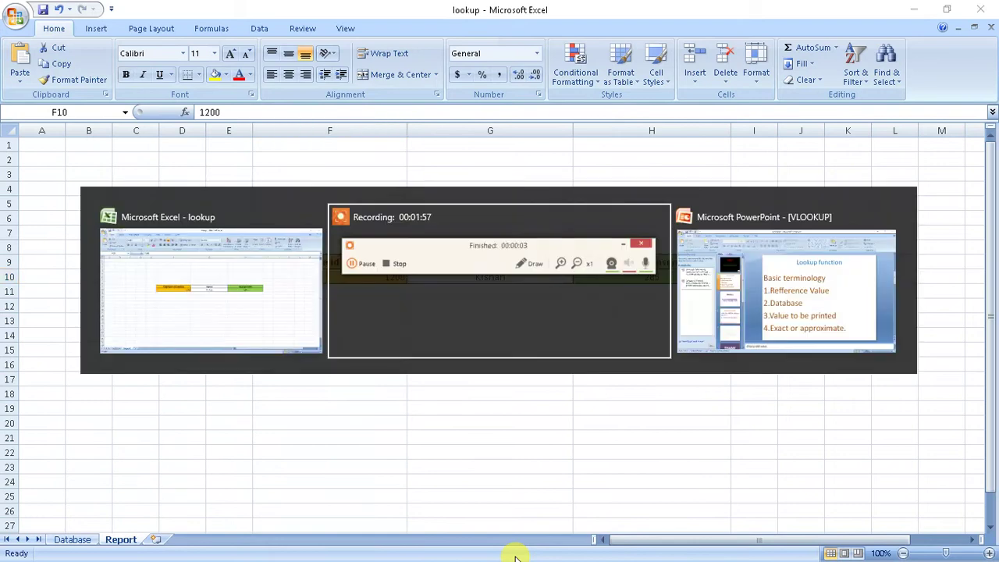
key("alt+Tab")
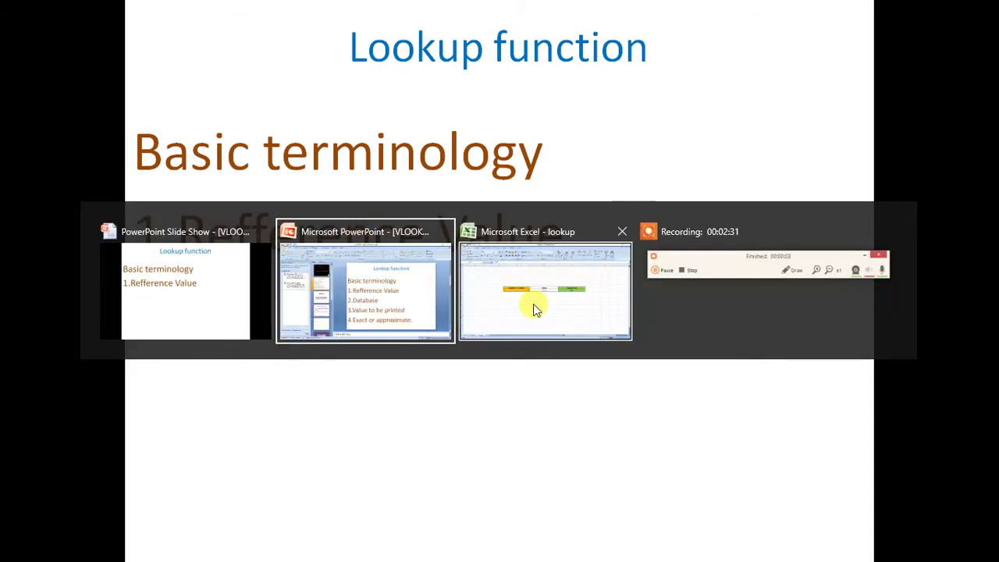
left_click(527, 303)
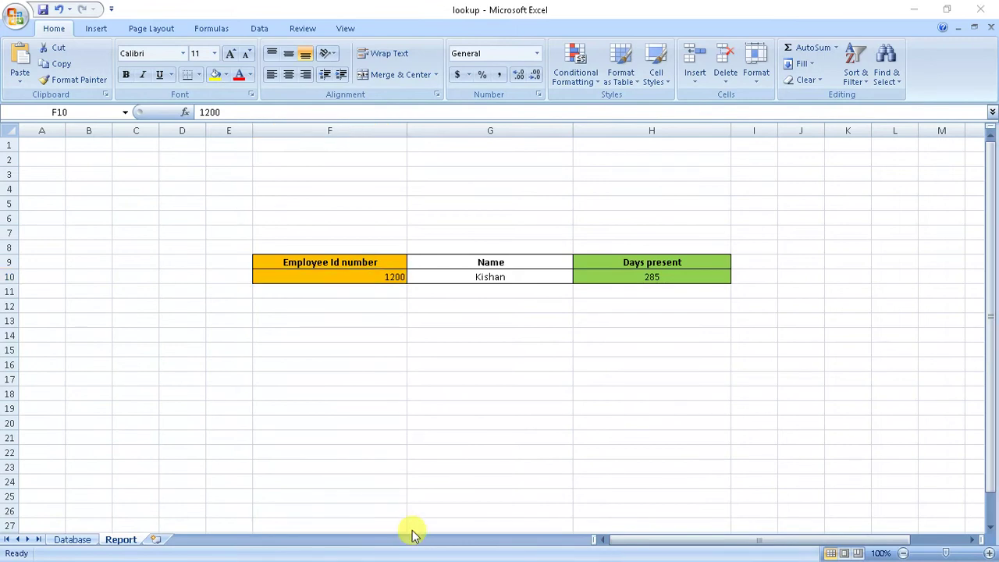
key("alt+Tab")
key("alt+Tab")
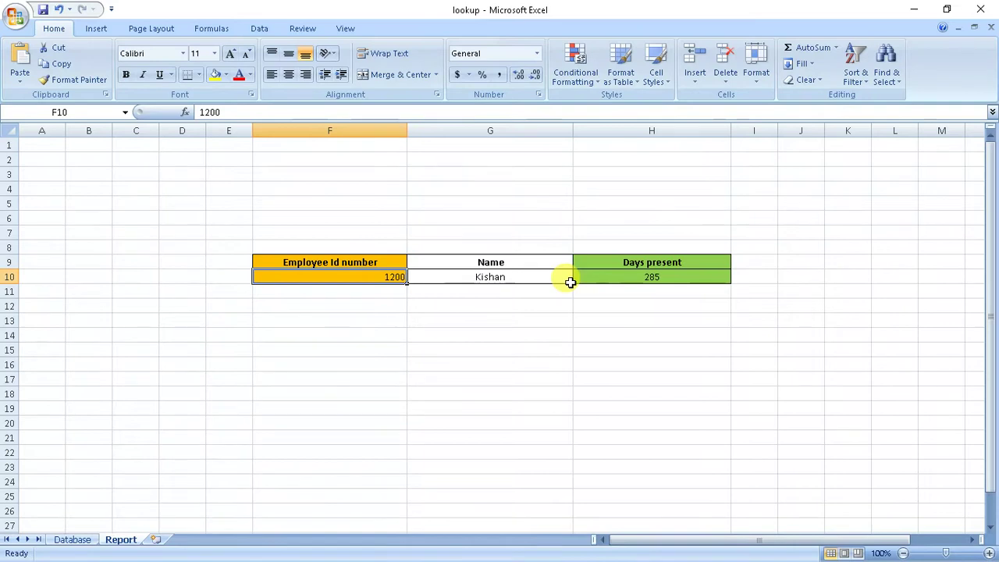
Step: Delete the Name and Days present results in G10 and H10
left_click(491, 278)
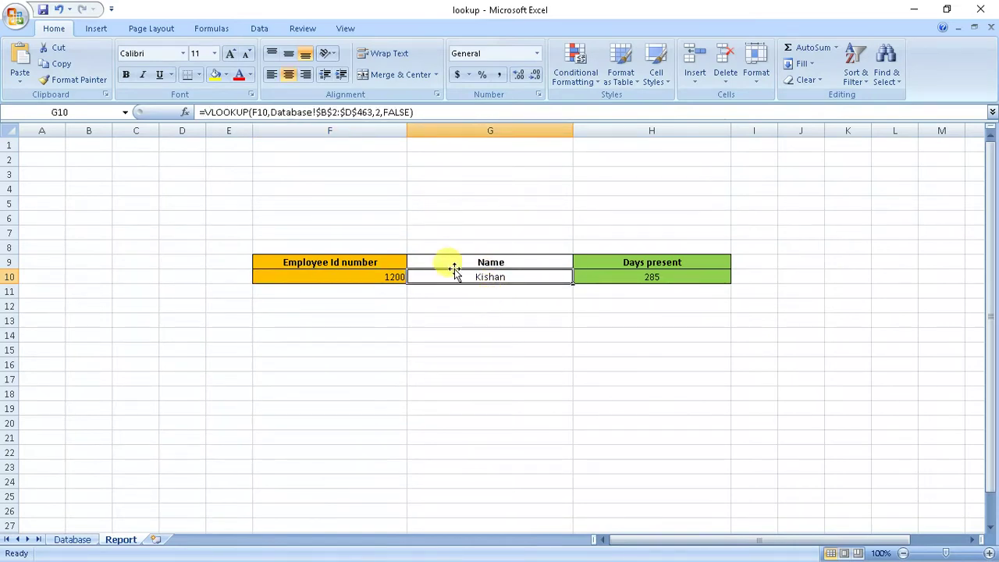
key("Delete")
left_click(580, 279)
key("Delete")
left_click(576, 338)
Step: Search the Insert Function dialog for VLOOKUP to build G10's formula
left_click(501, 277)
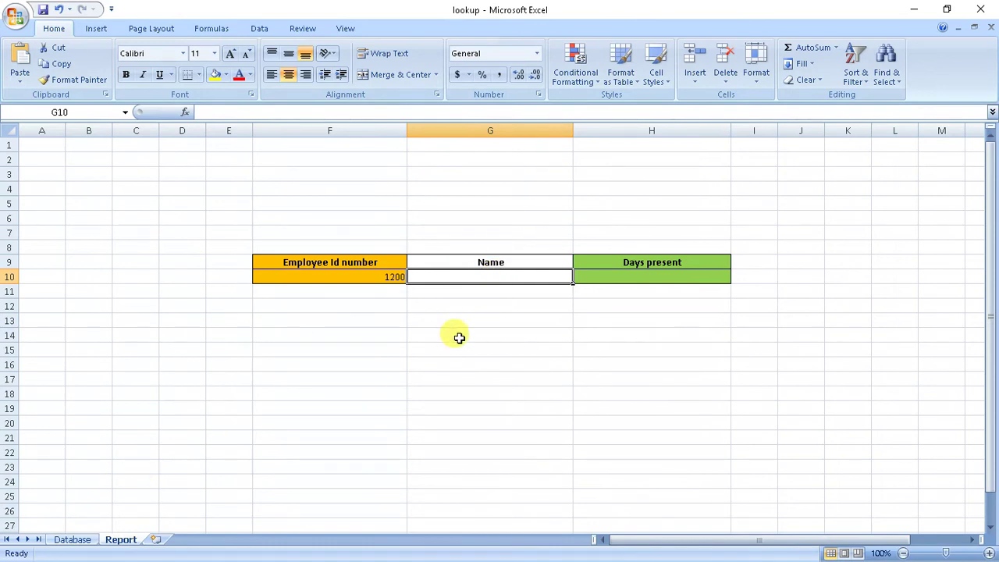
left_click(186, 113)
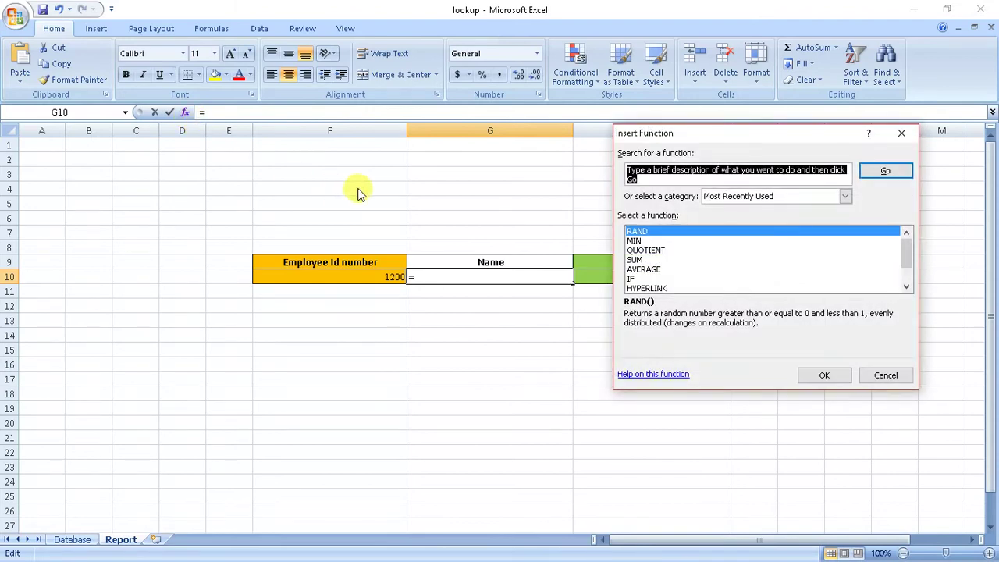
type("vlookup")
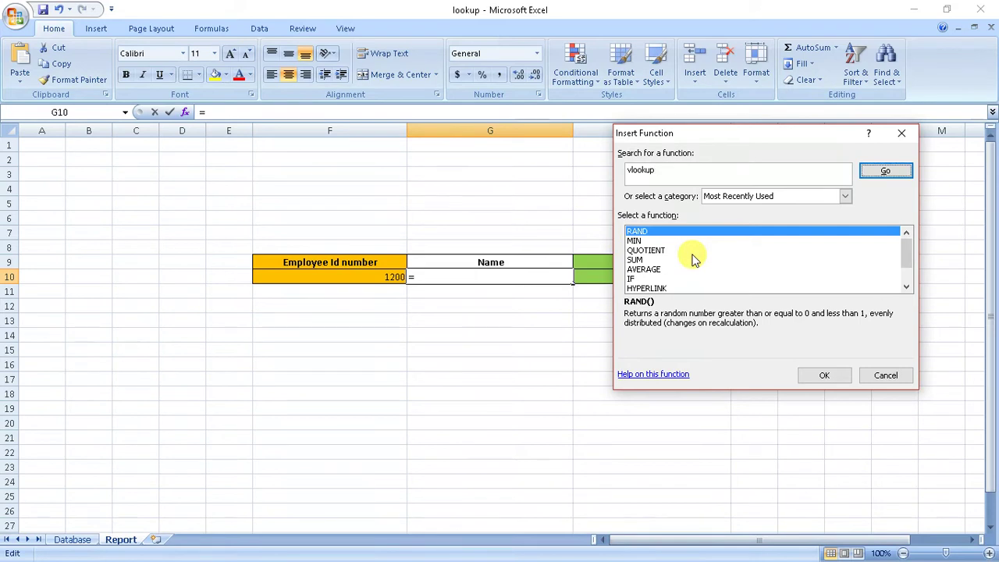
key("Return")
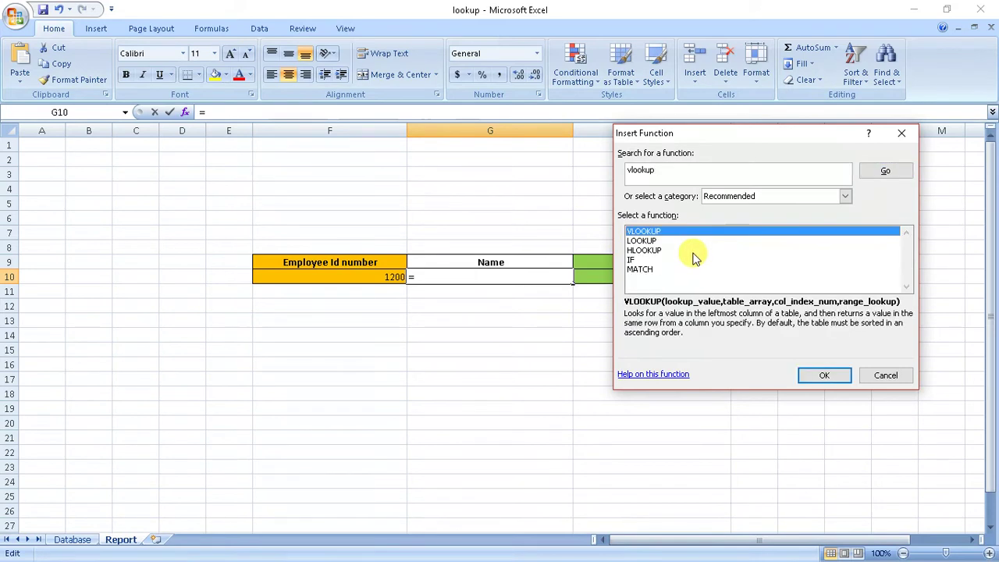
Step: Choose VLOOKUP and set its table array to Database sheet range B2:D463
left_click(825, 375)
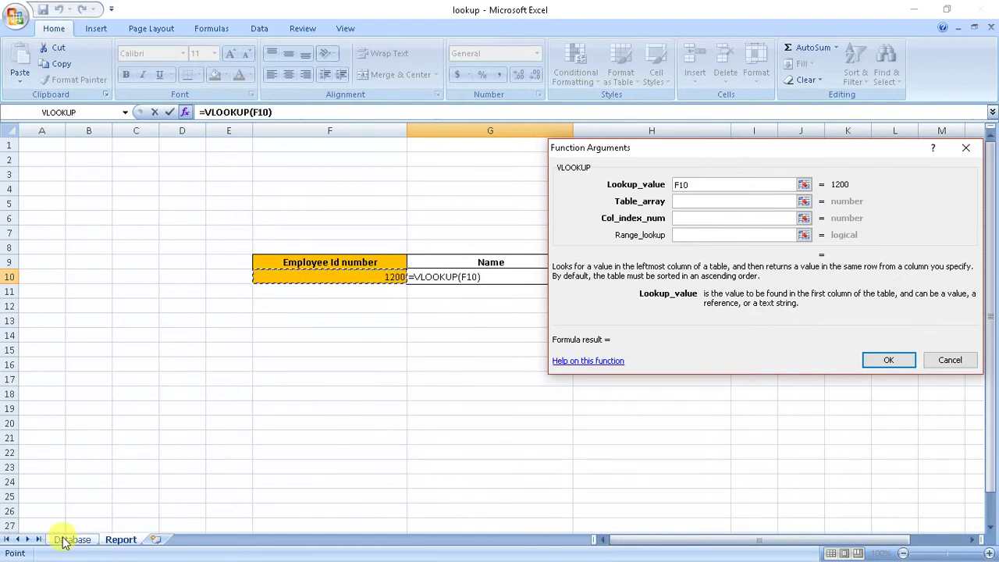
left_click(687, 201)
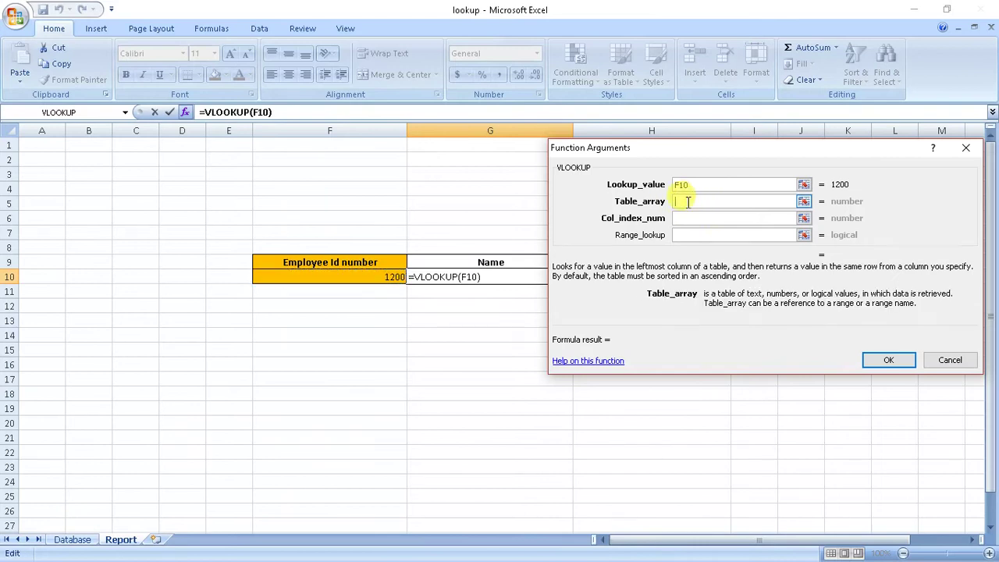
left_click(72, 539)
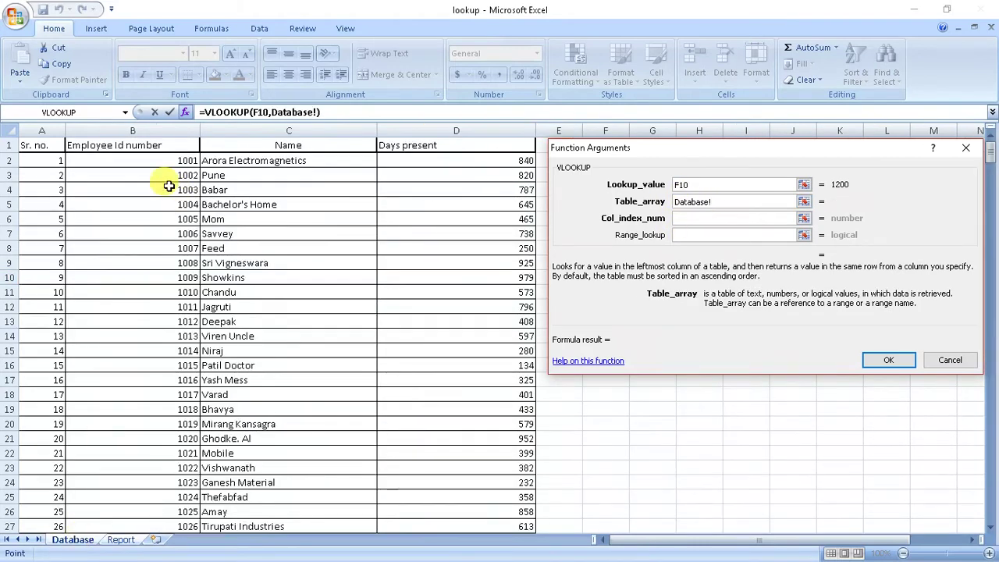
left_click_drag(153, 161, 457, 492)
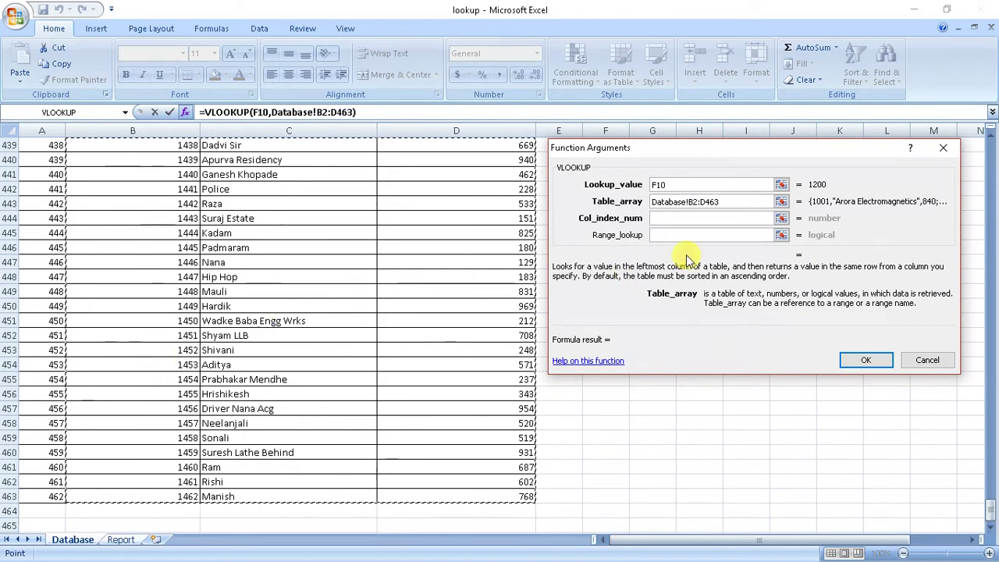
Step: Add $ signs so the table array reads Database!$B$2:$D$463
left_click(687, 201)
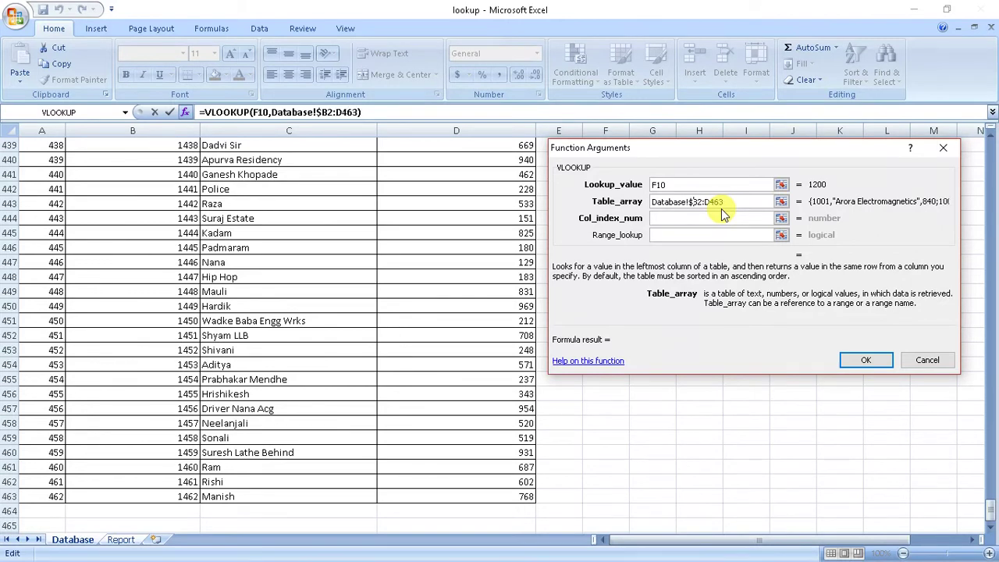
key("Right")
left_click(711, 202)
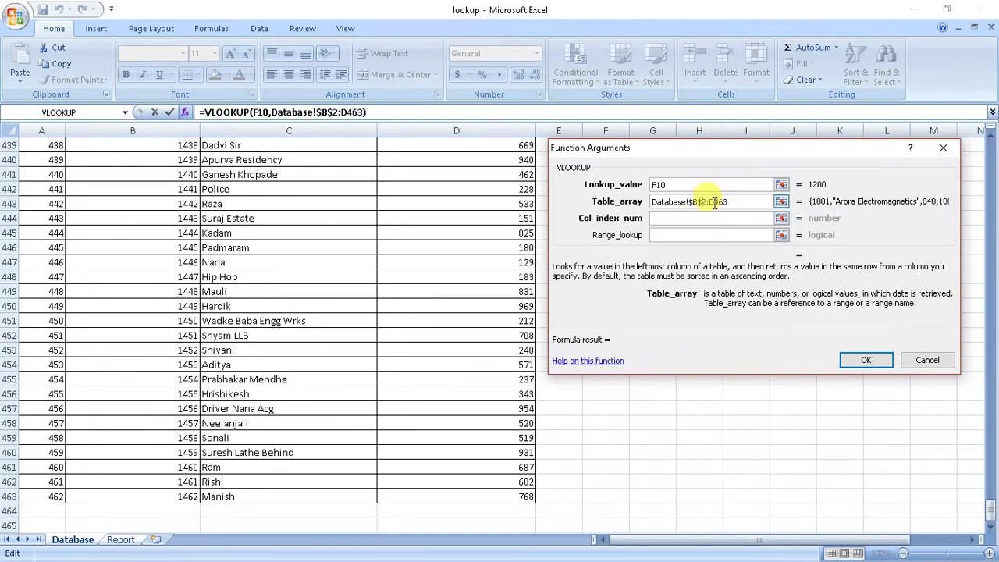
type("$D$")
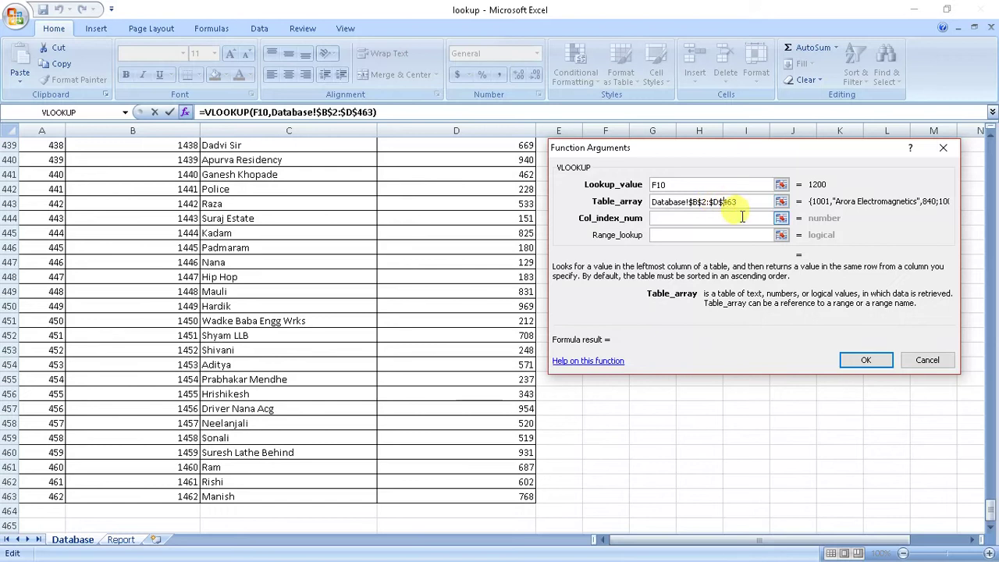
left_click(736, 218)
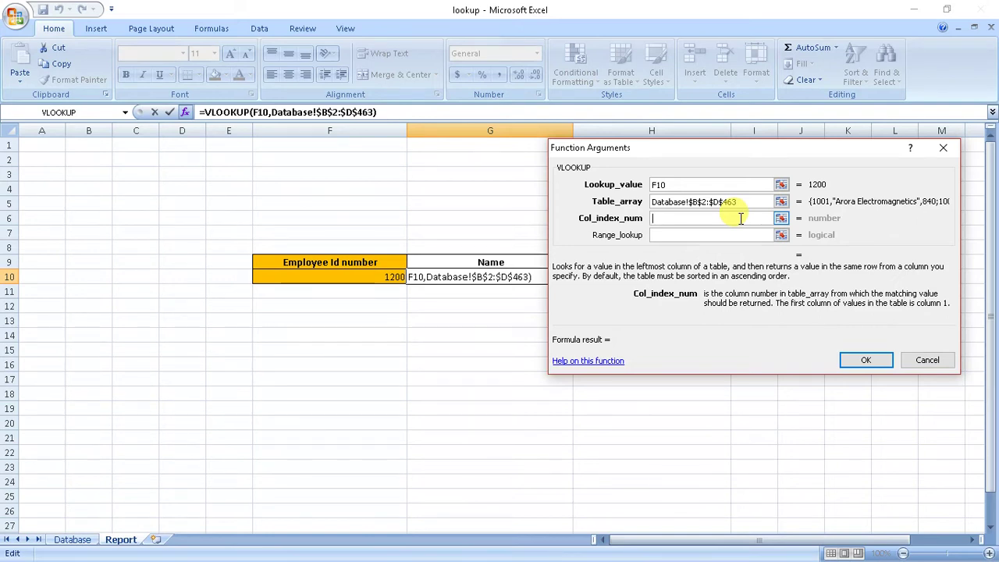
Step: Set the VLOOKUP column index to 2 after checking the Database columns
left_click(677, 218)
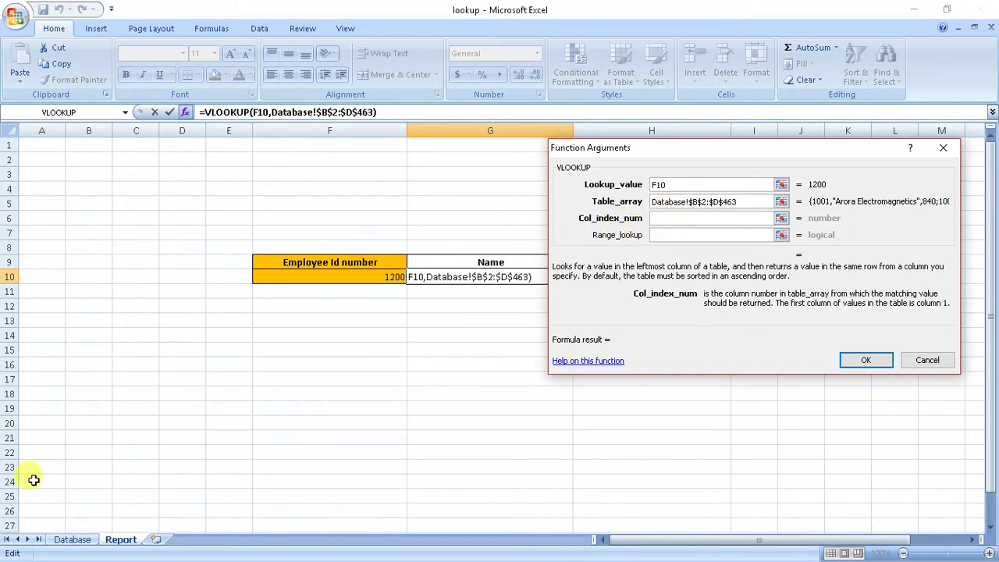
left_click(73, 540)
scroll(290, 353, "up", 20)
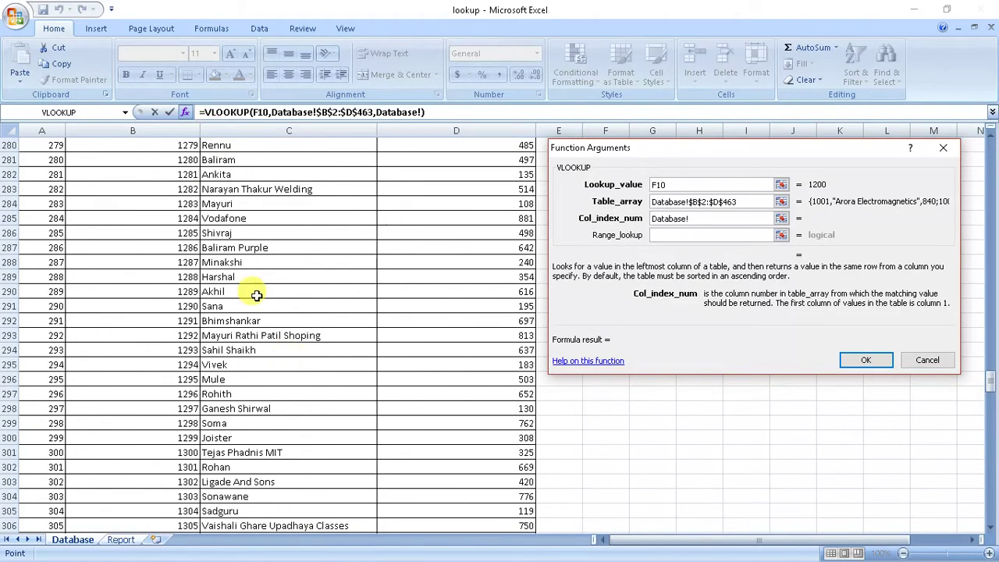
scroll(257, 290, "up", 20)
scroll(266, 295, "up", 20)
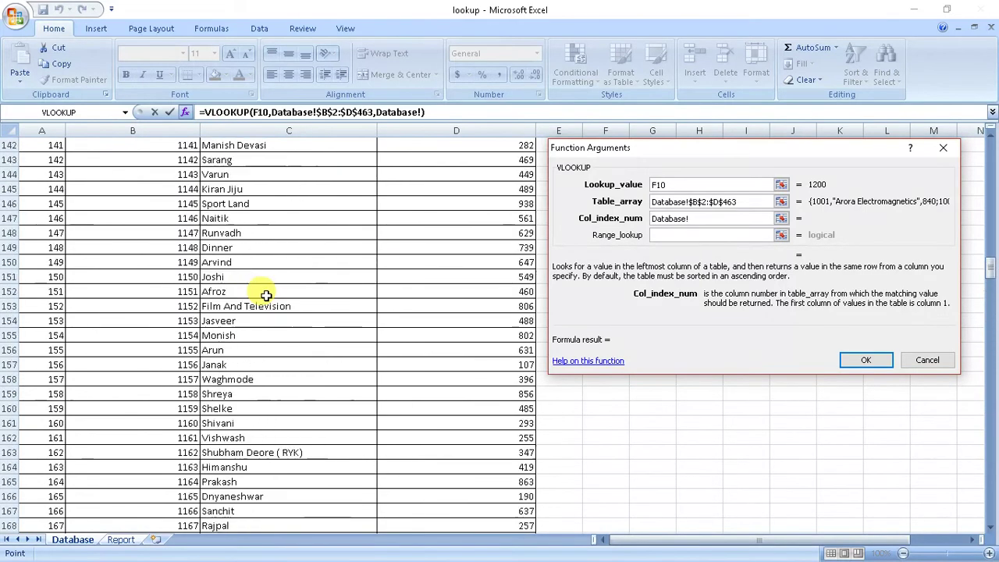
scroll(276, 291, "up", 18)
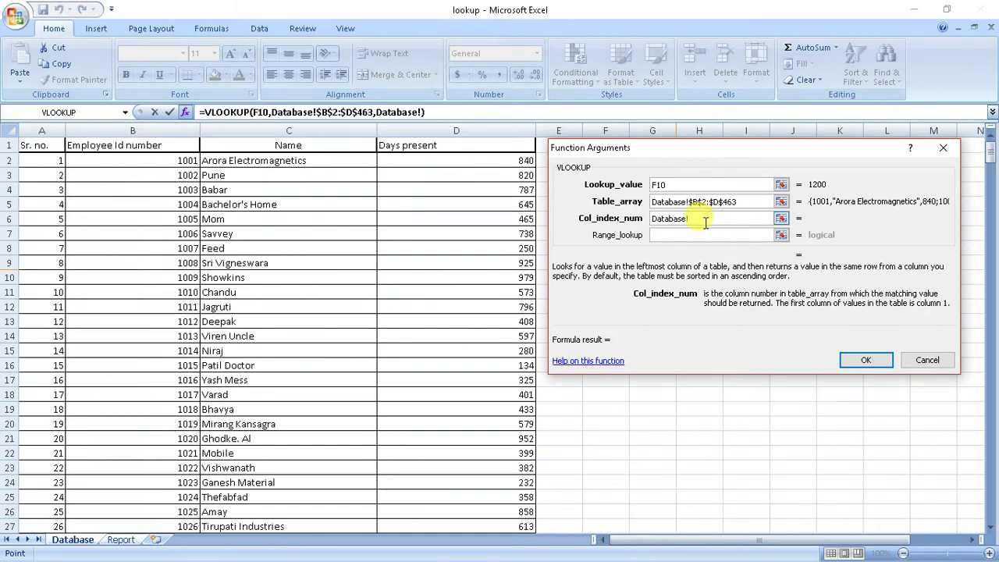
left_click_drag(705, 218, 591, 223)
type("2")
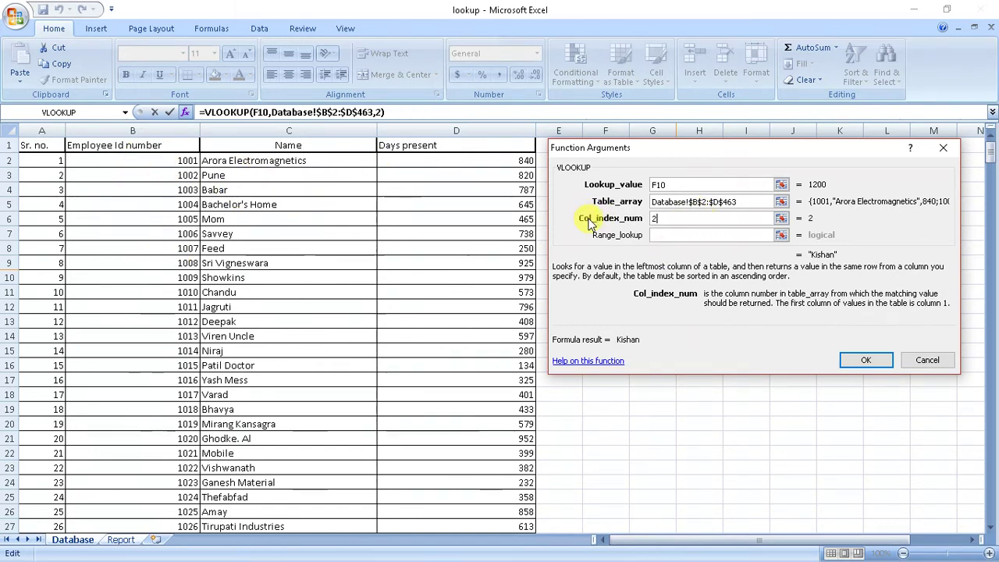
Step: Set Range_lookup to FALSE and confirm the Name formula in G10
left_click(673, 235)
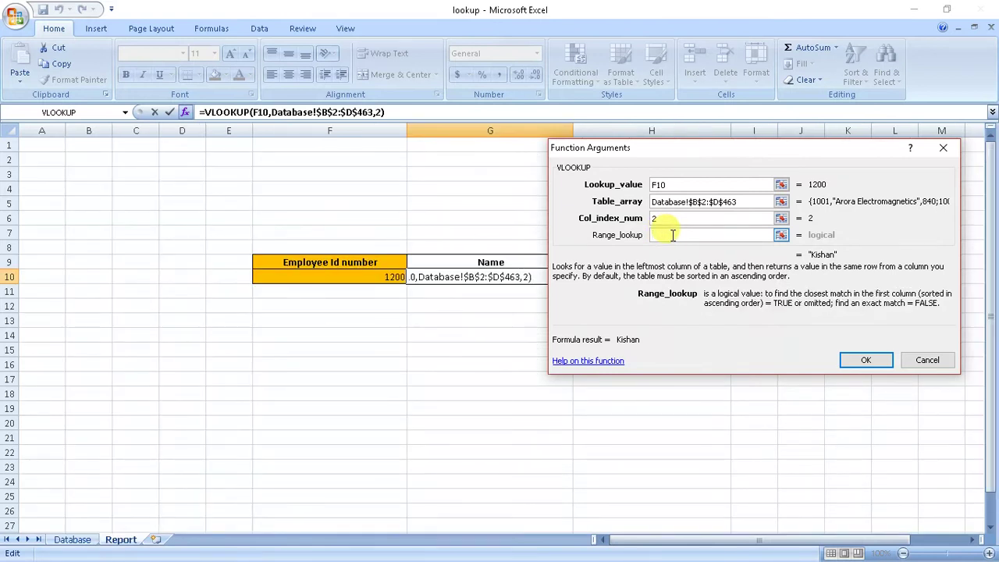
type("fales")
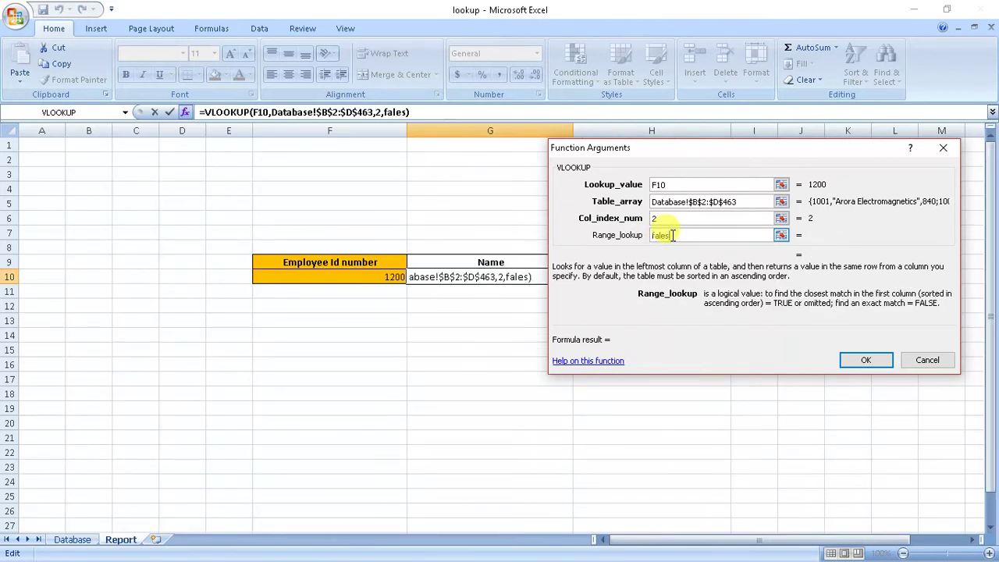
key("BackSpace")
key("BackSpace")
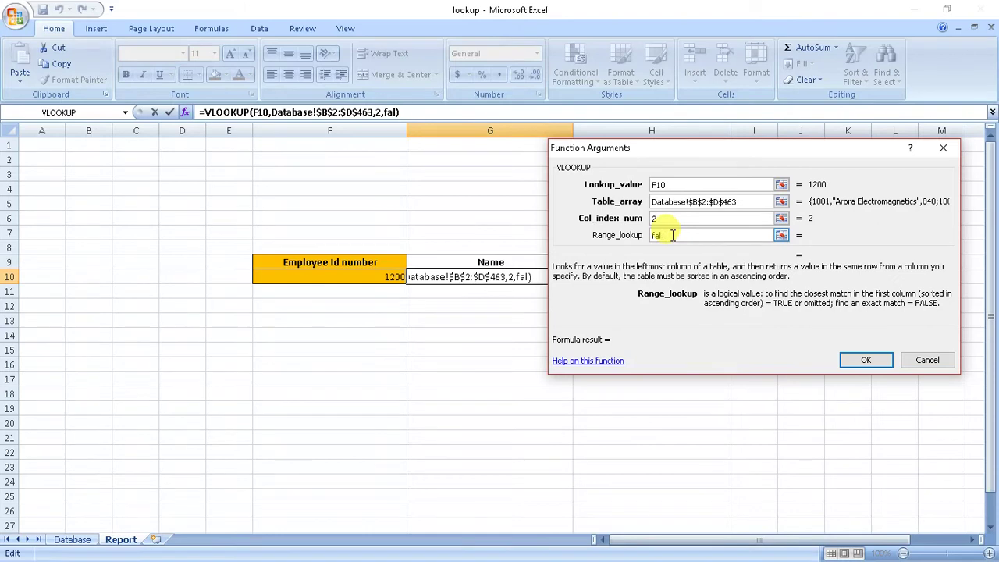
type("se")
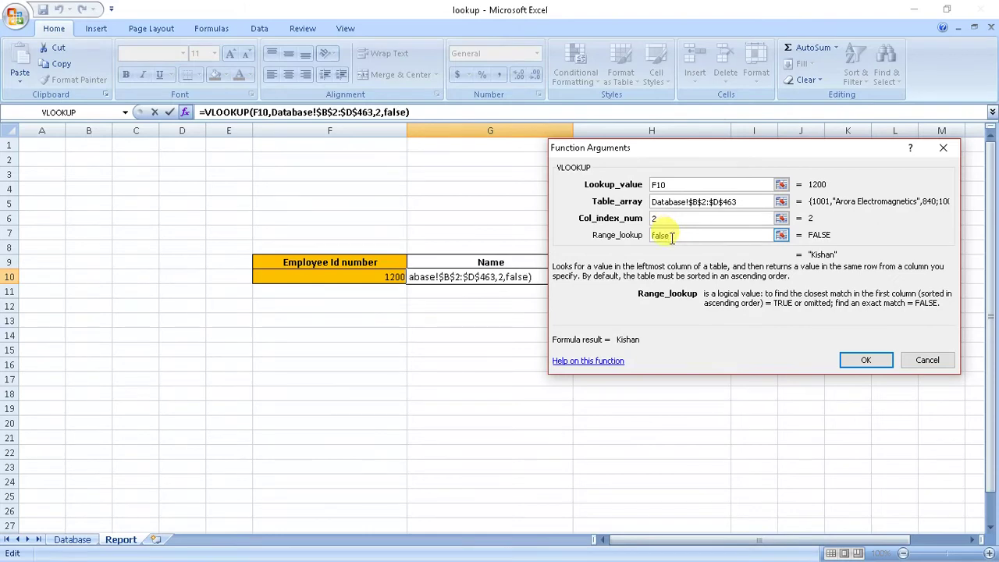
left_click(860, 359)
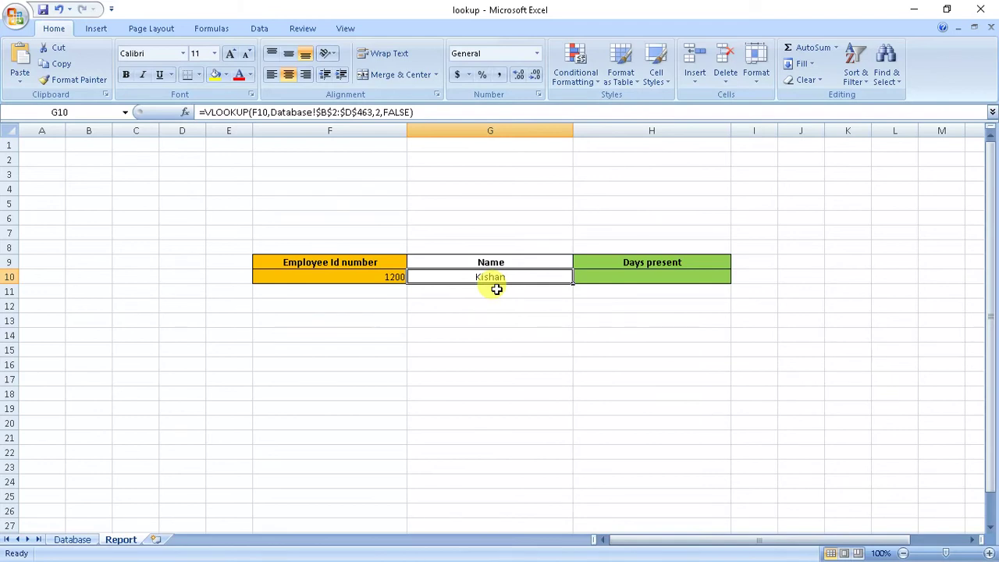
Step: Begin H10's lookup formula with lookup value F10 and range B2:D463
left_click(603, 278)
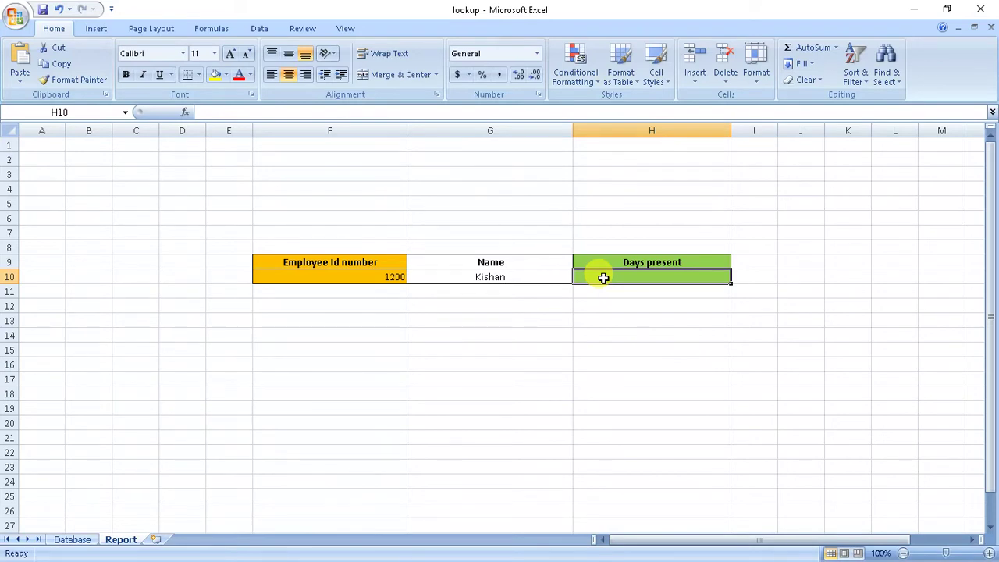
type("=vookup(")
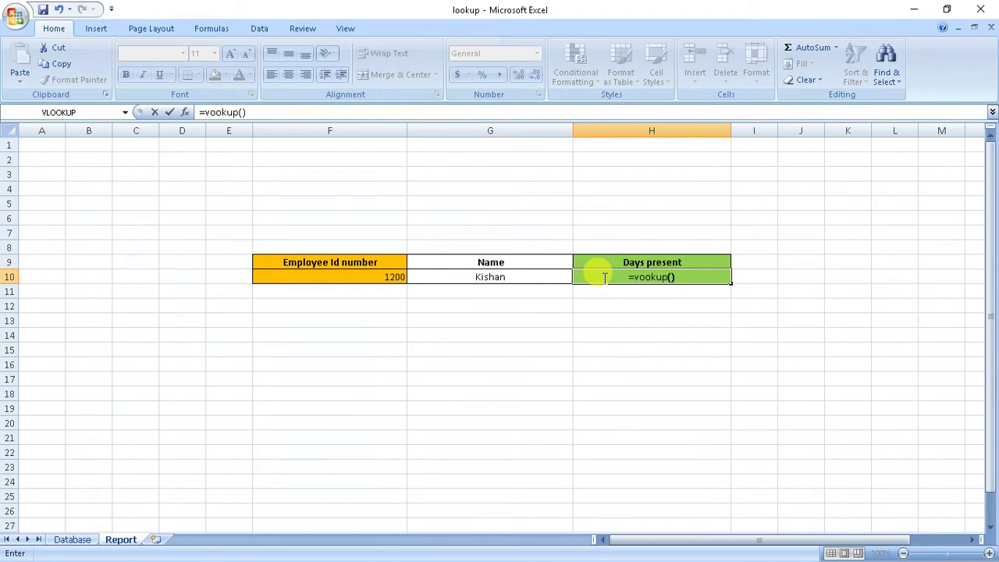
key("Left")
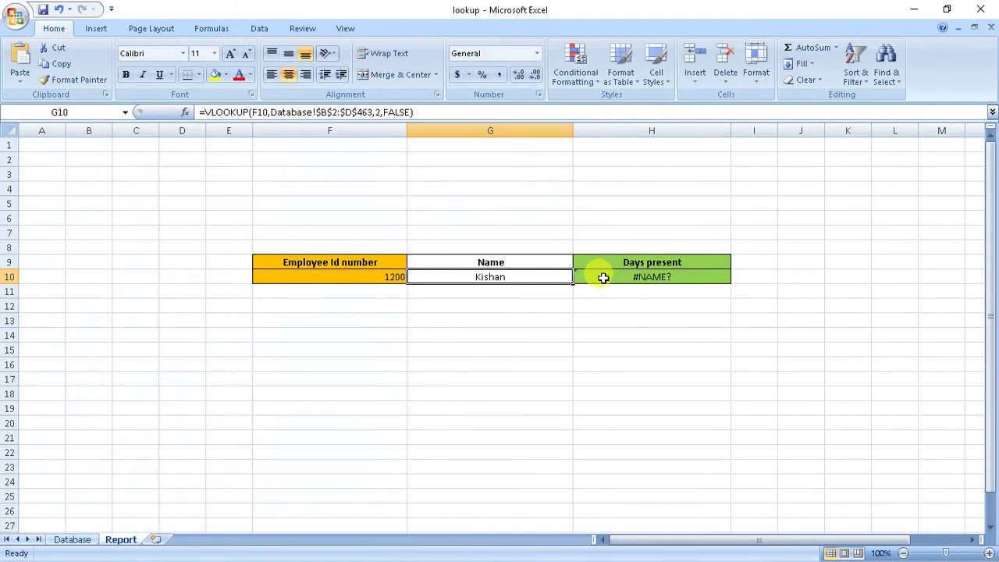
left_click(604, 278)
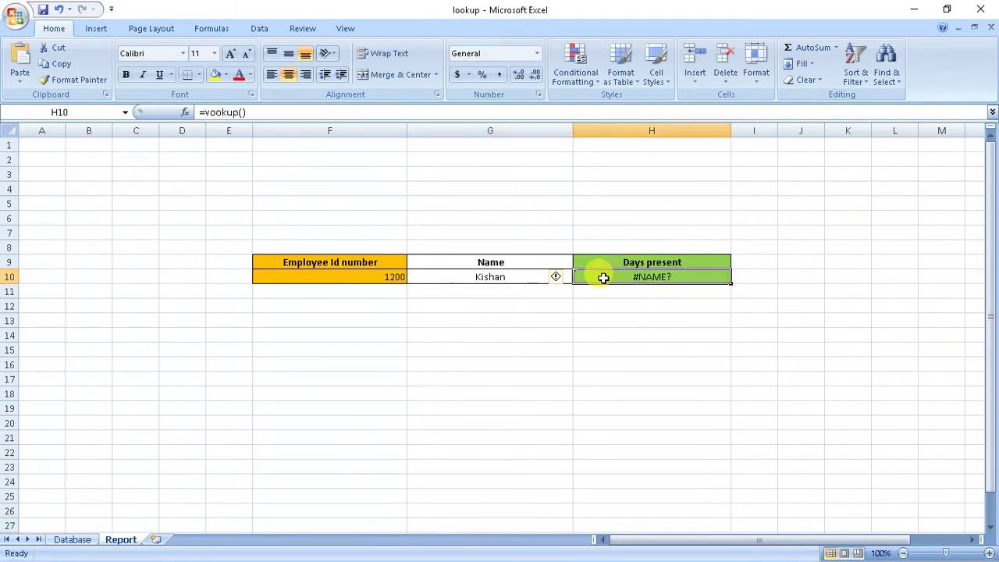
left_click(245, 112)
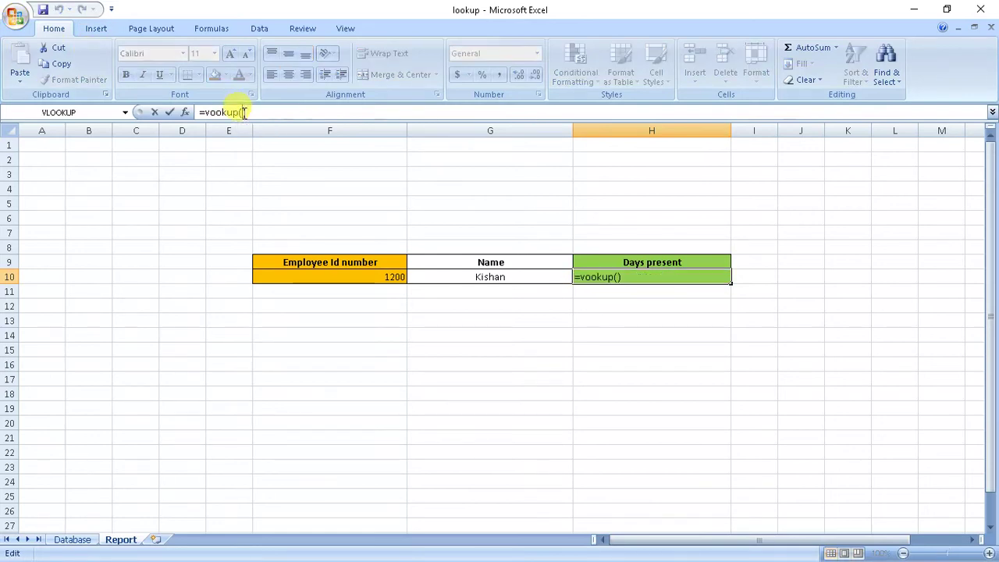
left_click(337, 283)
type(",")
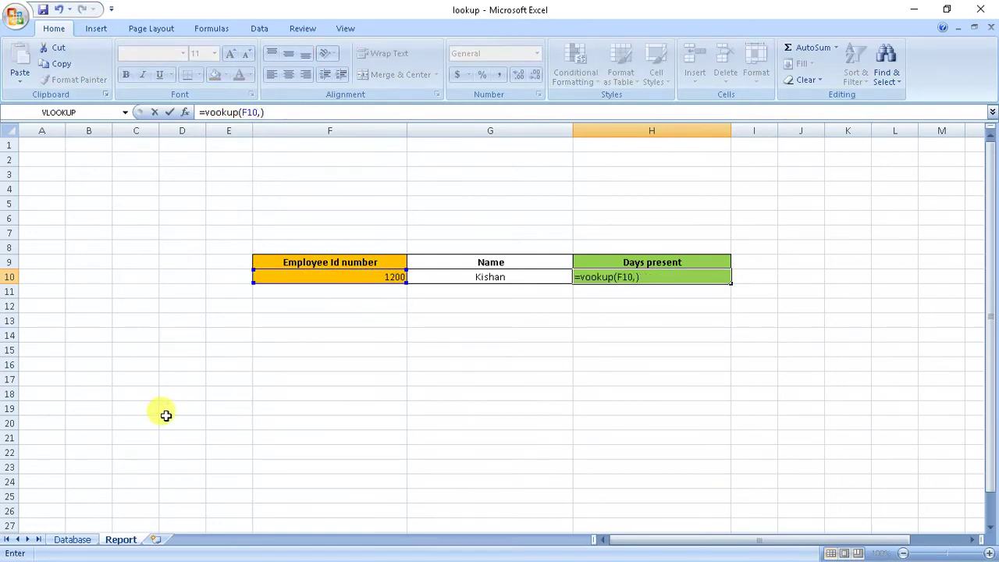
left_click(70, 540)
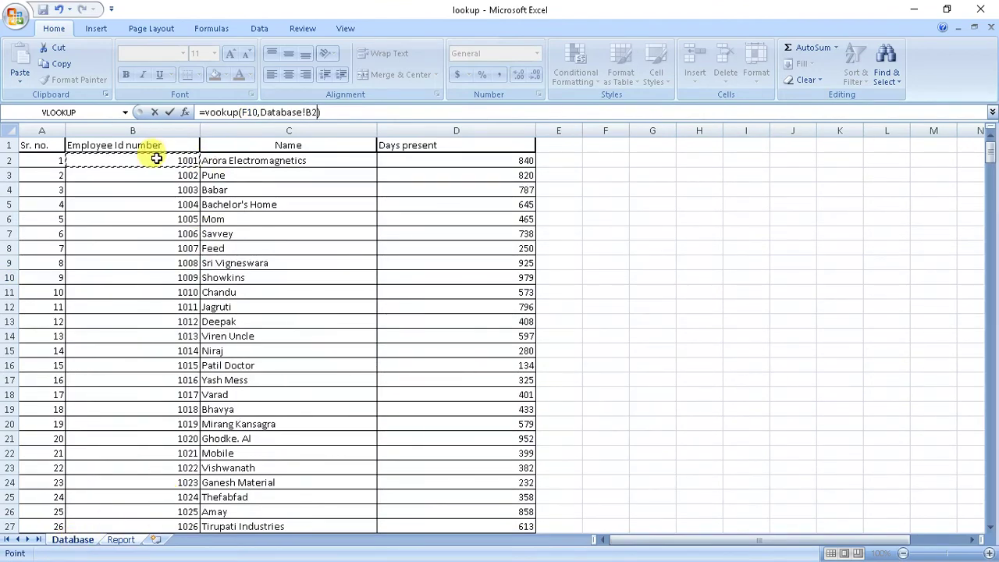
left_click_drag(152, 156, 445, 500)
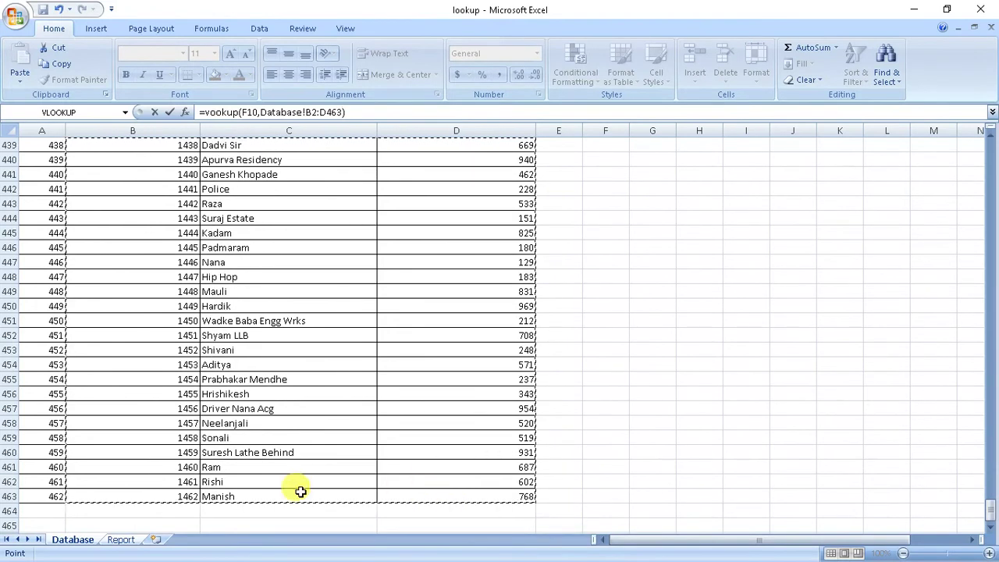
left_click(121, 543)
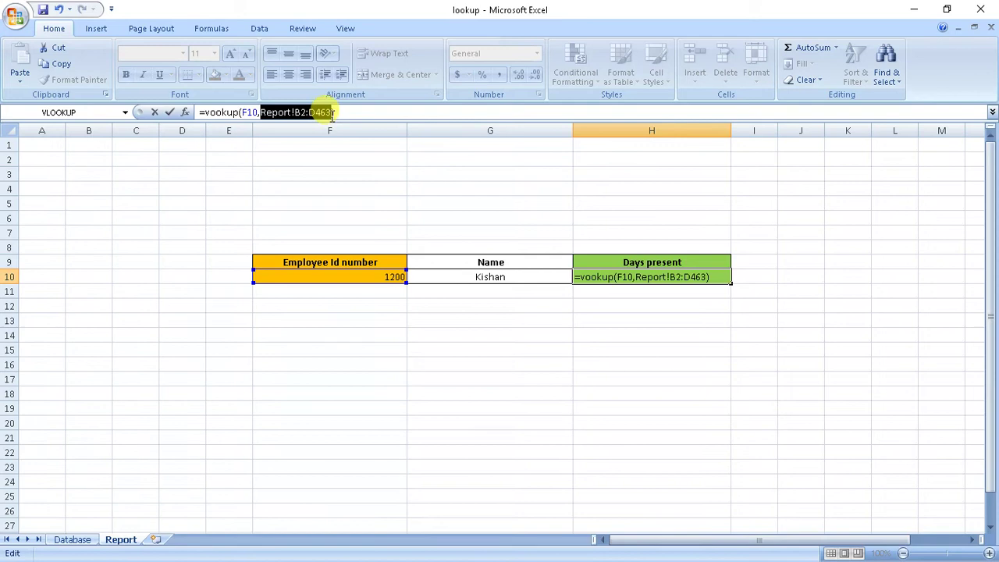
Step: Replace the Report range with Database!B2:D463 and finish H10's formula with ,3,FALSE
key("BackSpace")
left_click(70, 539)
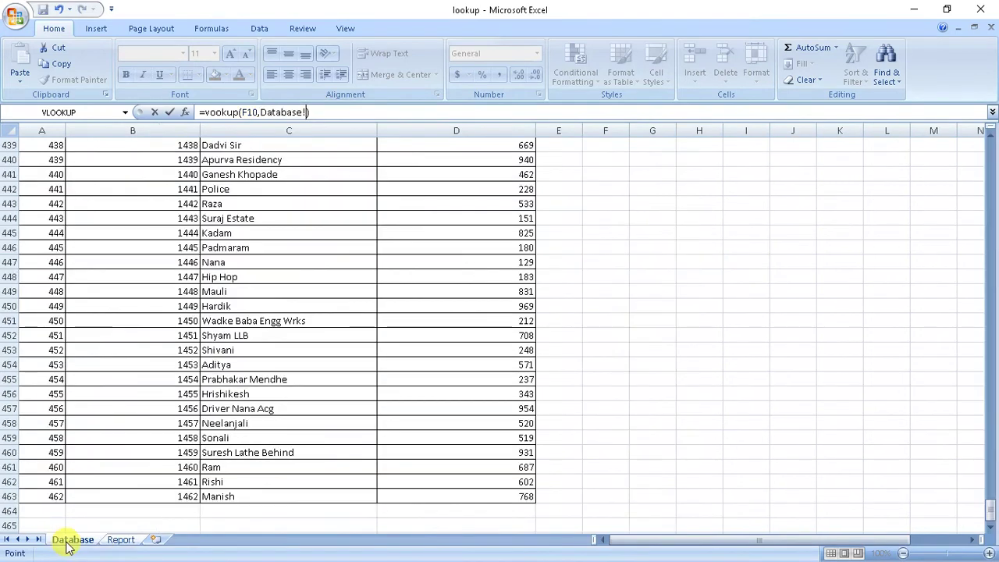
left_click_drag(468, 499, 129, 156)
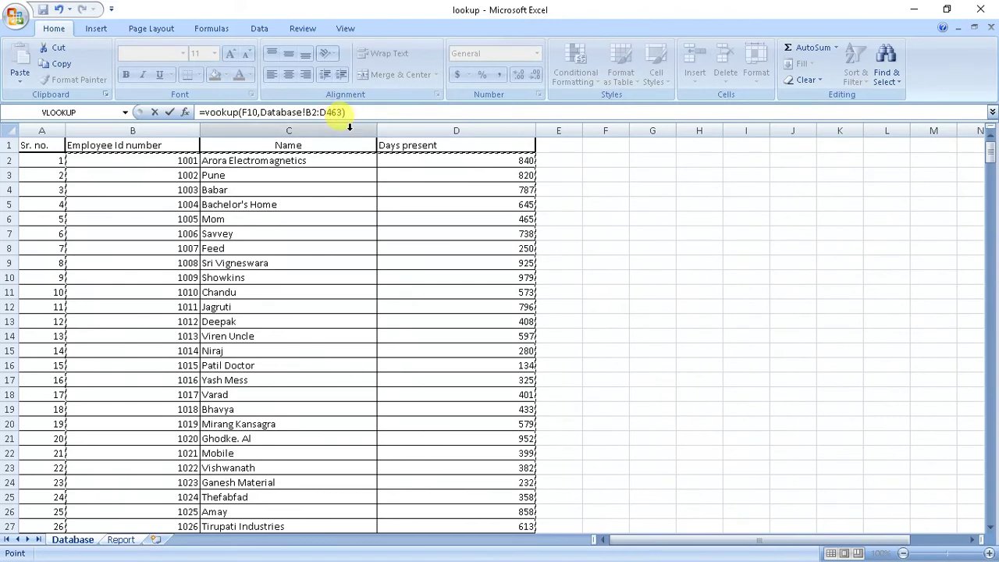
type(",3")
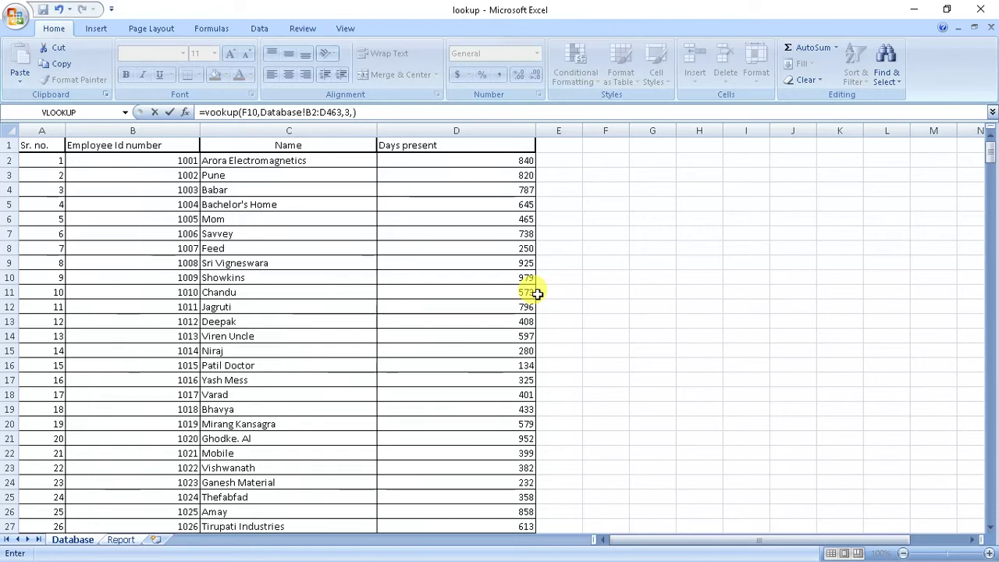
type(",false")
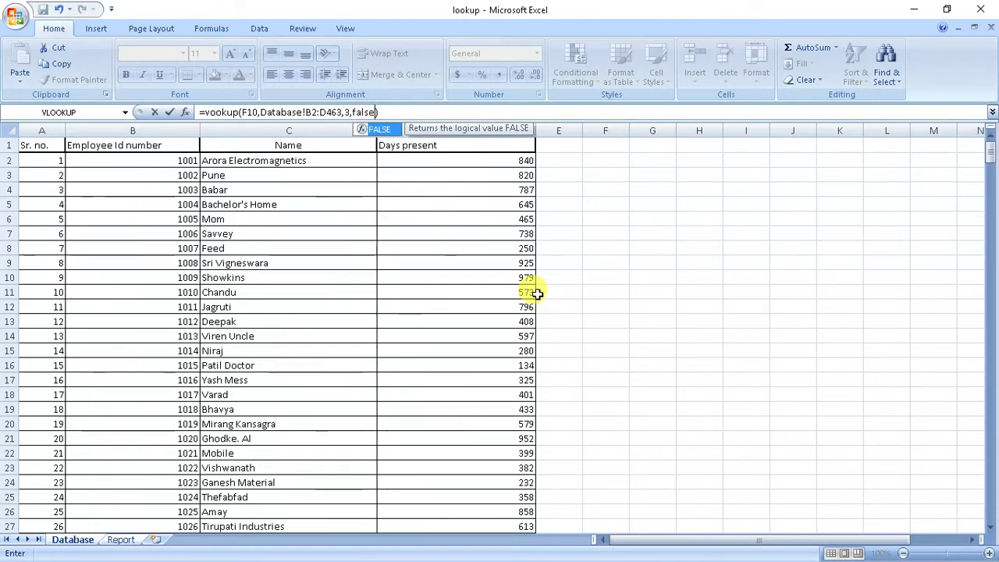
key("Return")
left_click(627, 273)
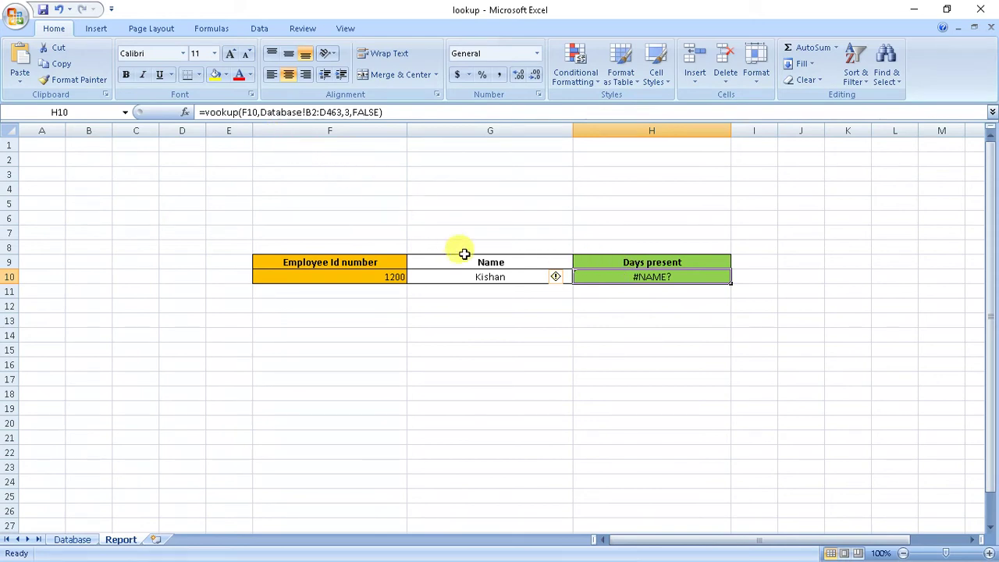
Step: Edit H10's formula while checking the Database table, then recommit it
left_click(262, 112)
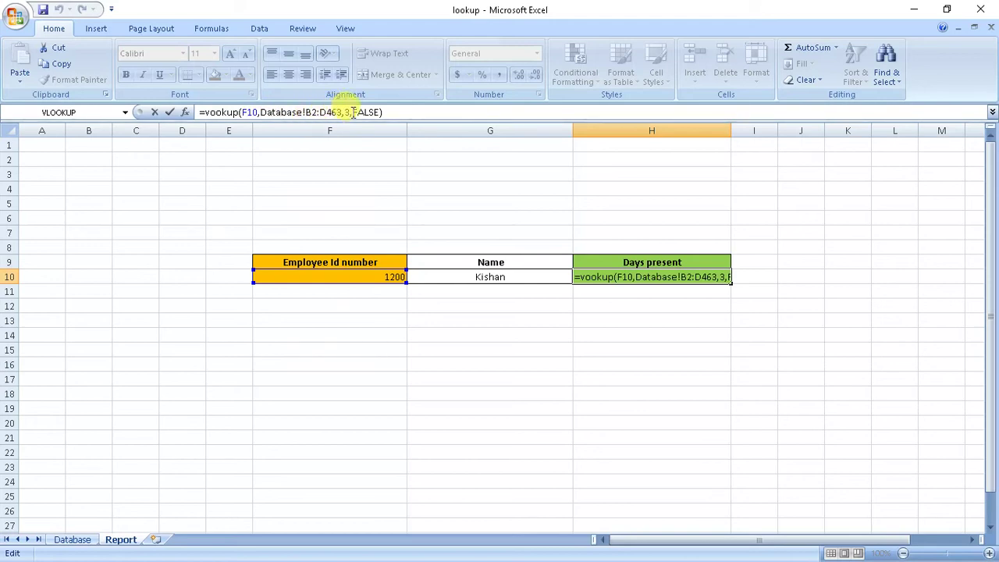
left_click(305, 112)
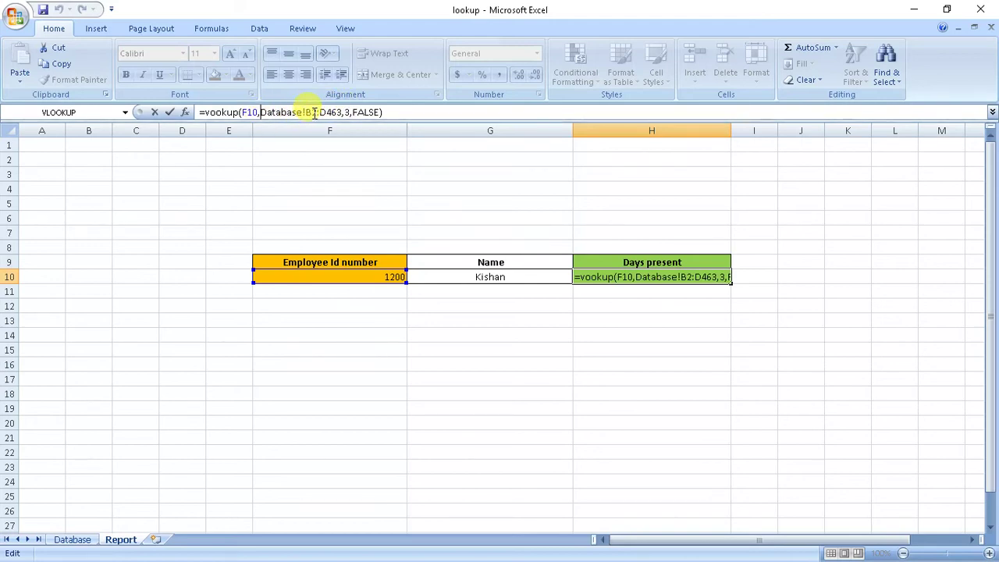
left_click(68, 539)
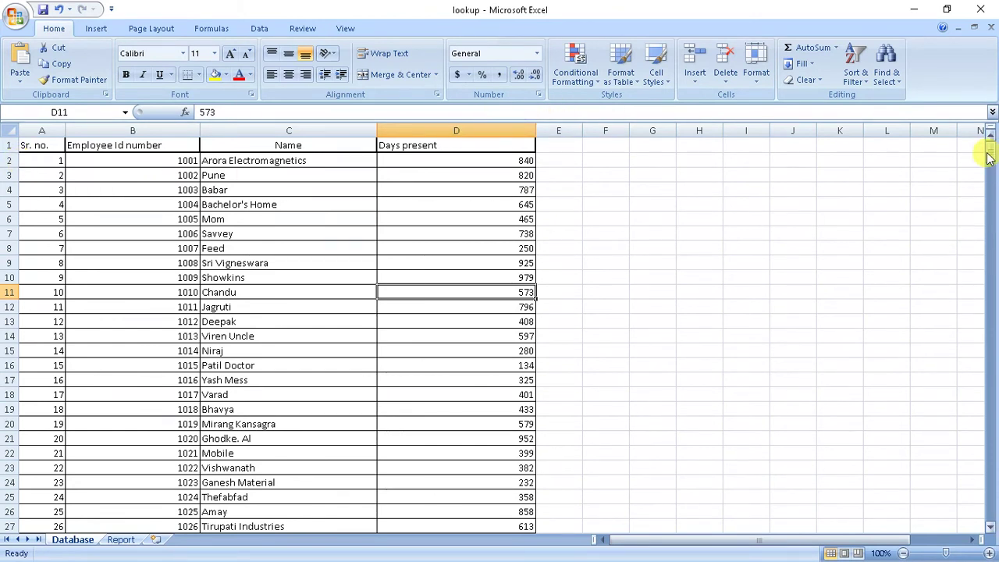
left_click_drag(990, 156, 990, 508)
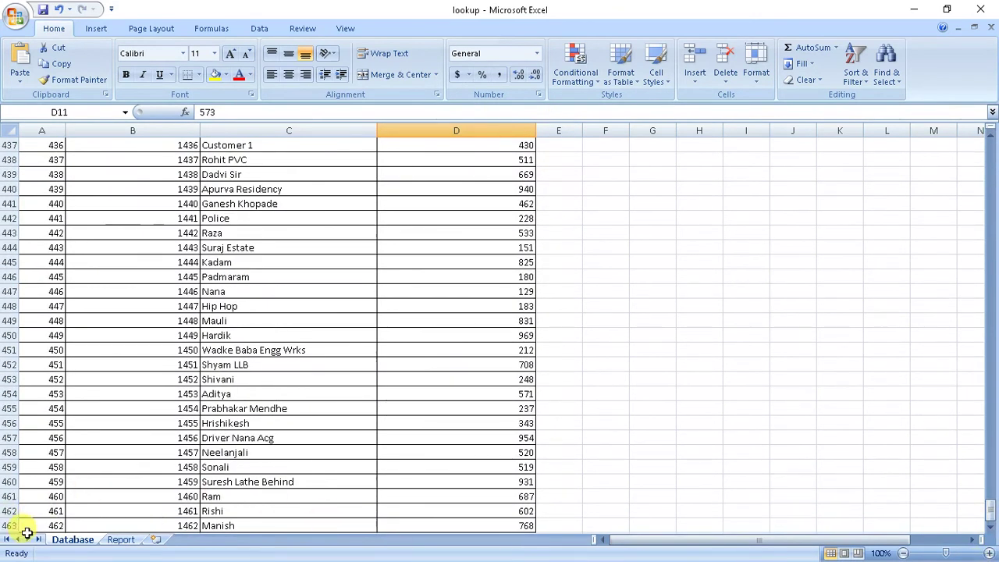
left_click(125, 540)
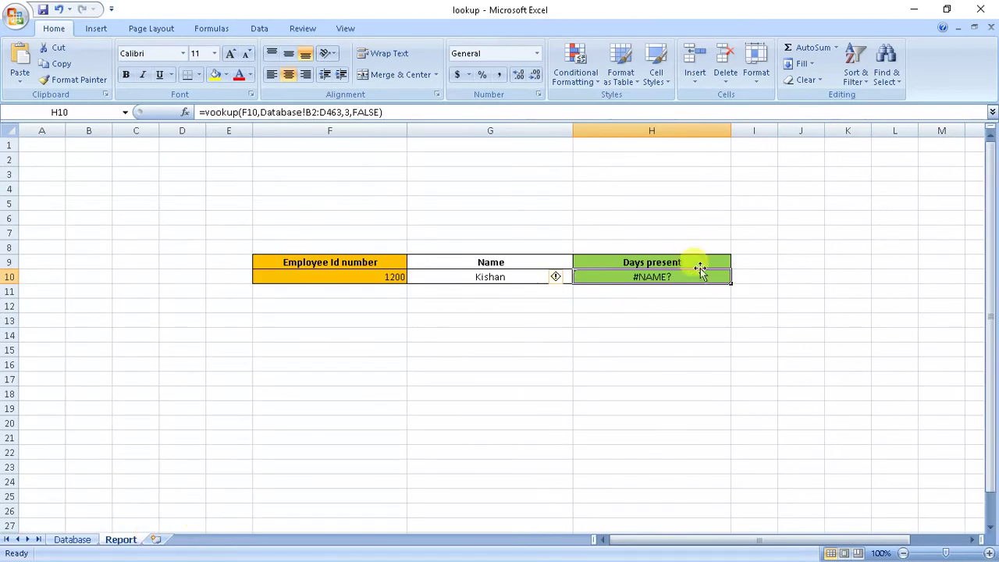
left_click(351, 112)
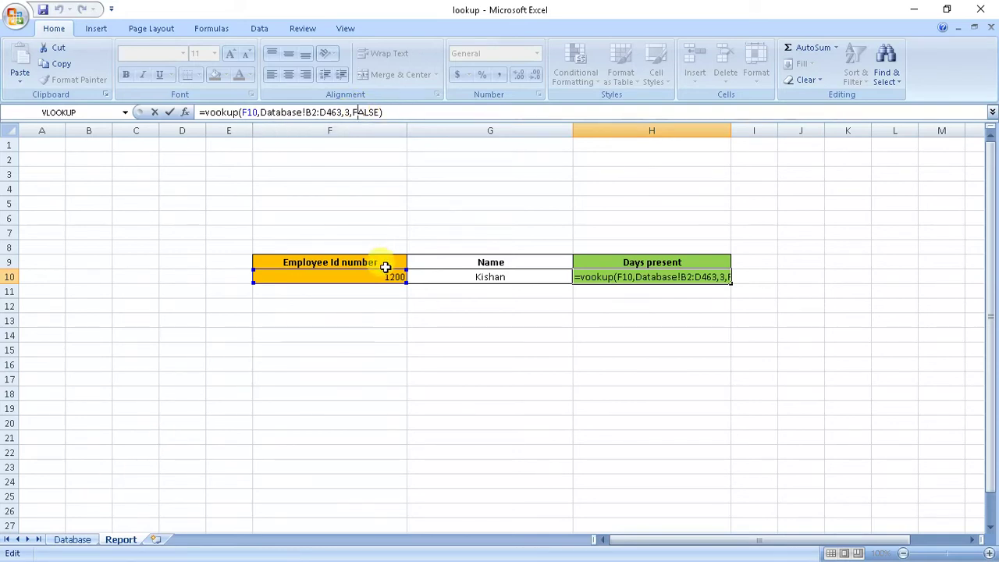
key("Return")
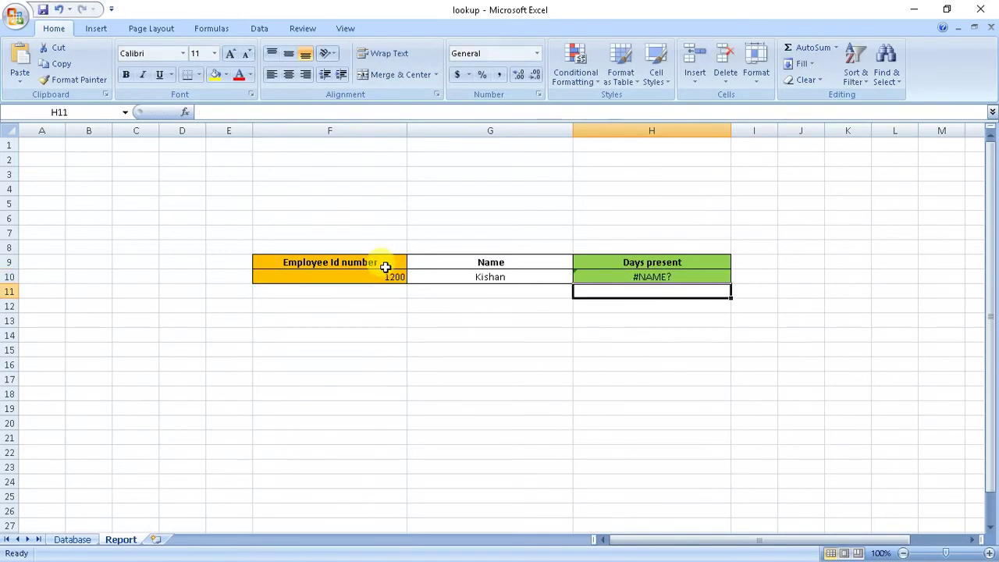
Step: Change H10's column number from 3 to 2, ignore the Invalid Name error, and select the formula text
left_click(670, 275)
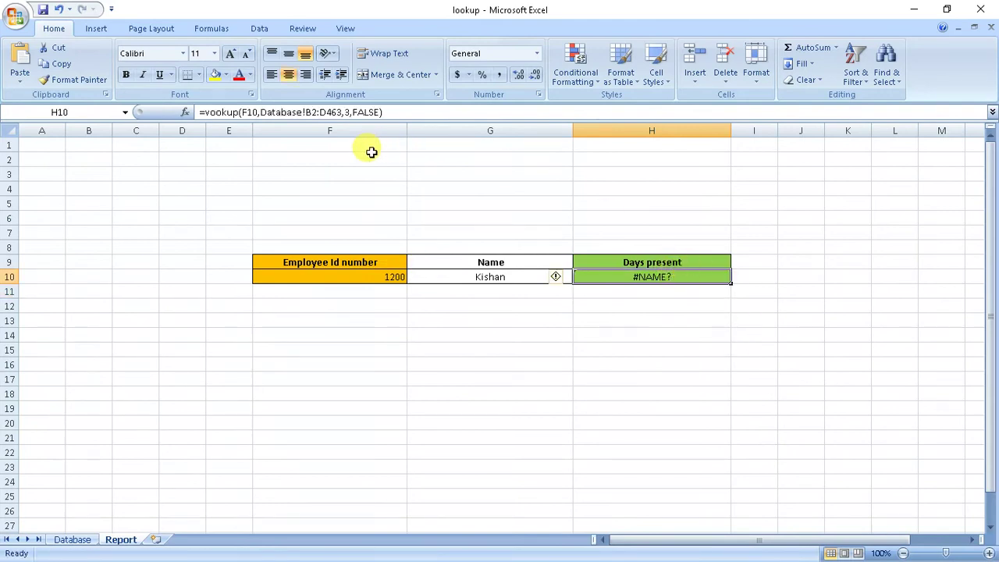
left_click(242, 112)
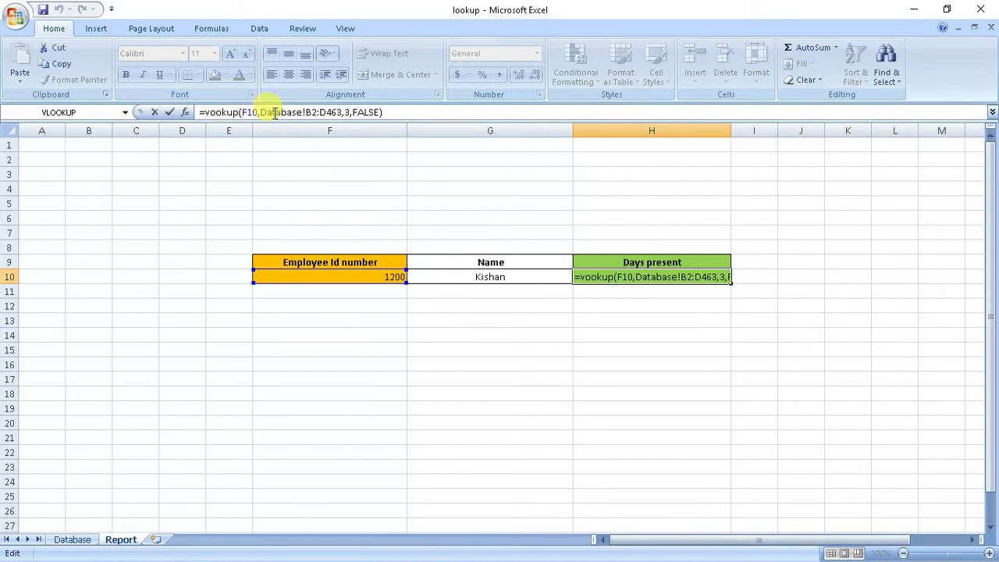
left_click(348, 113)
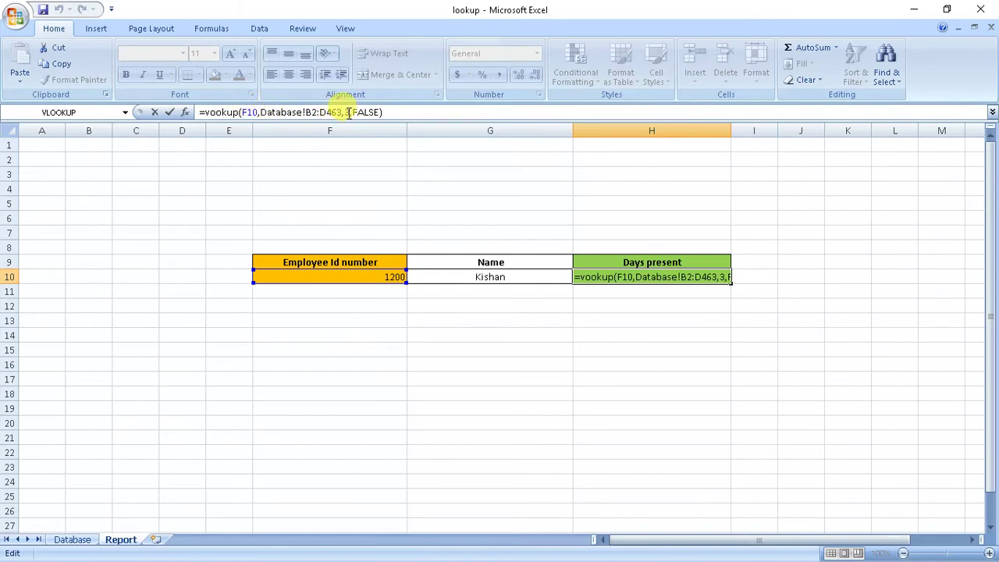
double_click(348, 112)
key("Return")
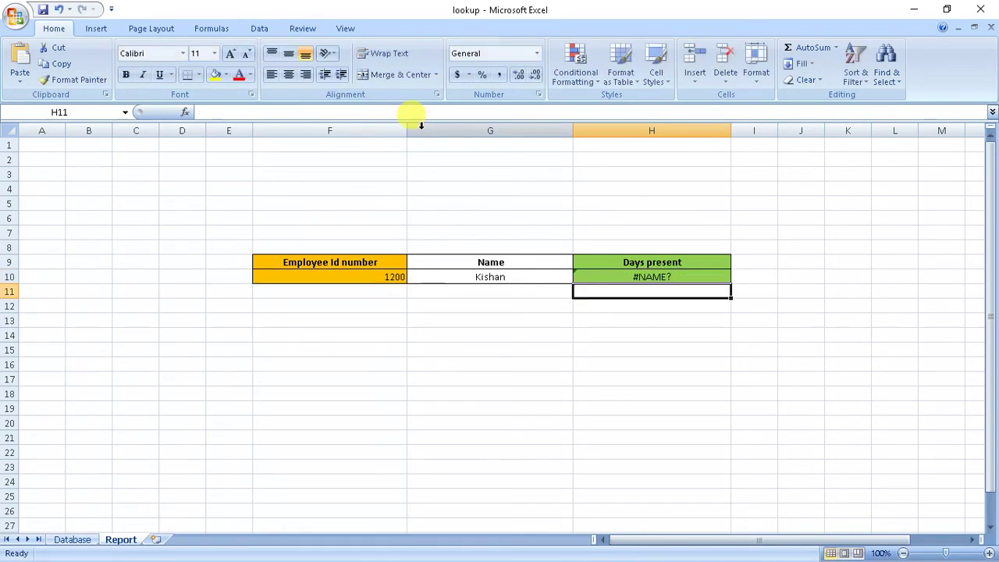
left_click(641, 281)
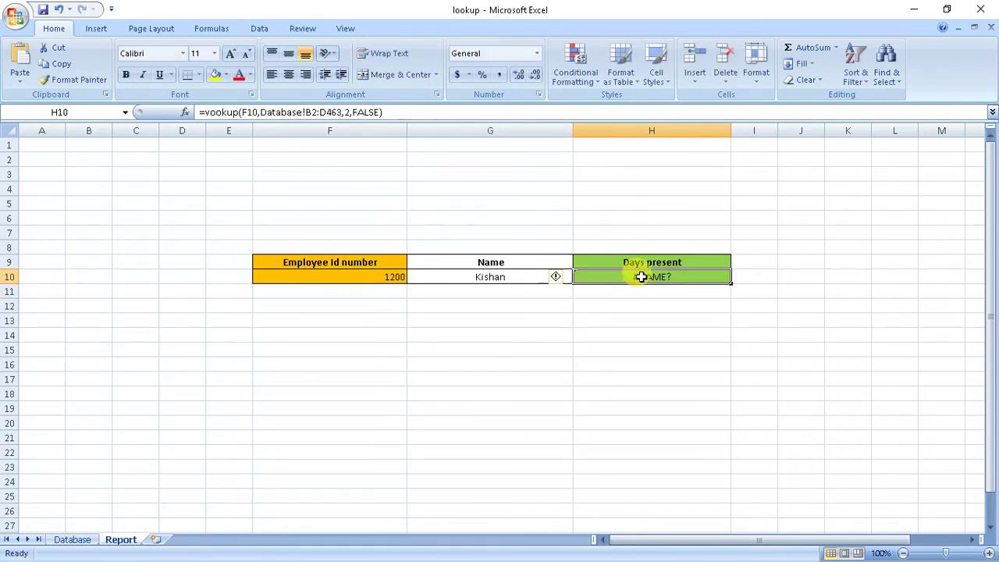
left_click(556, 277)
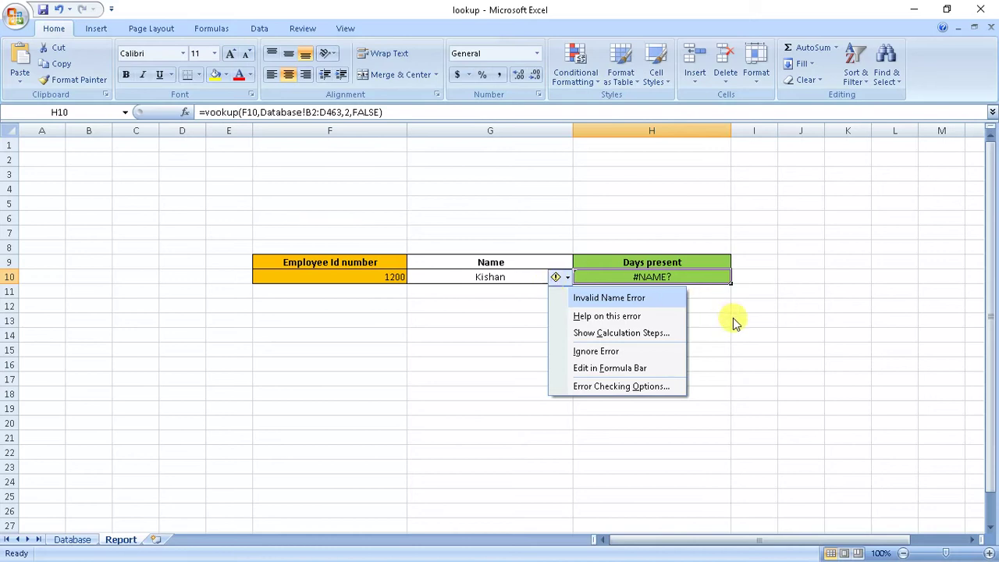
left_click(635, 352)
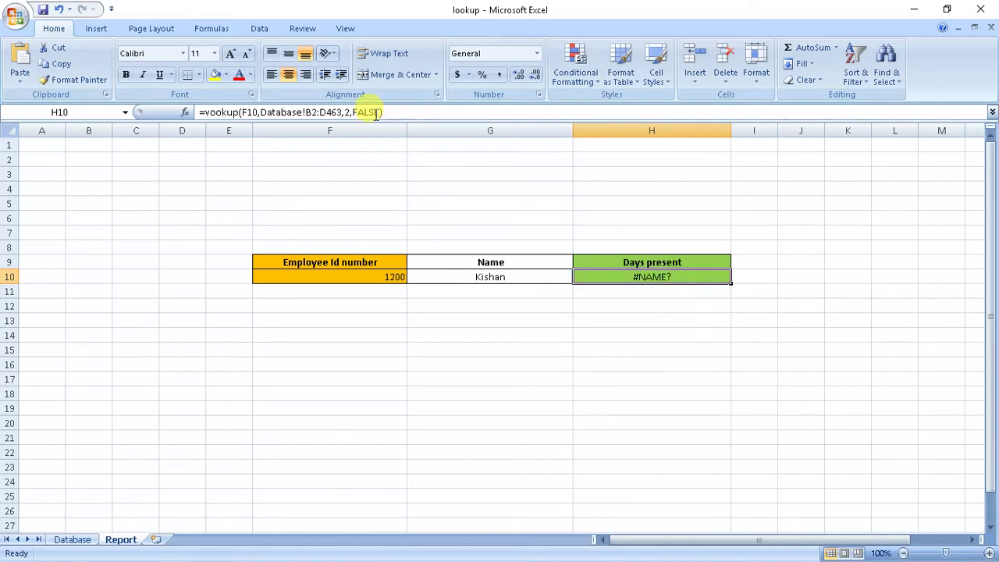
left_click_drag(381, 113, 134, 112)
Step: Clear H10 and rebuild it with VLOOKUP using F10 and Database range B2:D463
key("Delete")
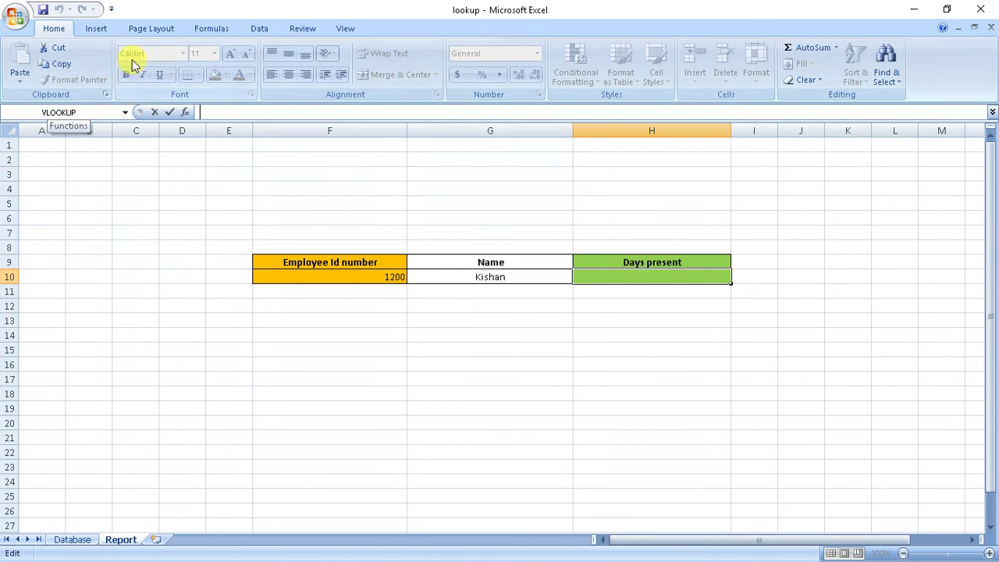
left_click(656, 273)
left_click(184, 112)
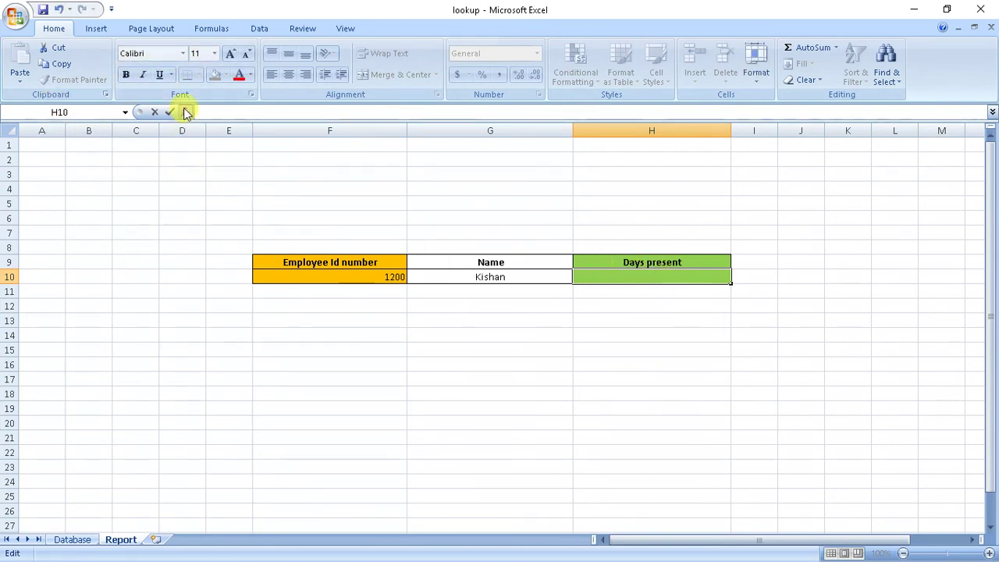
left_click(808, 378)
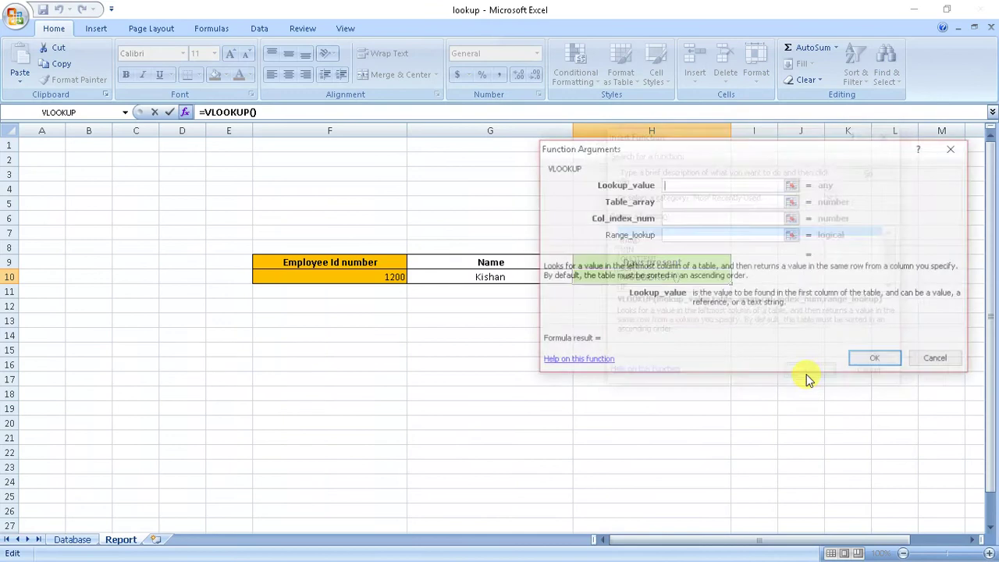
left_click(367, 276)
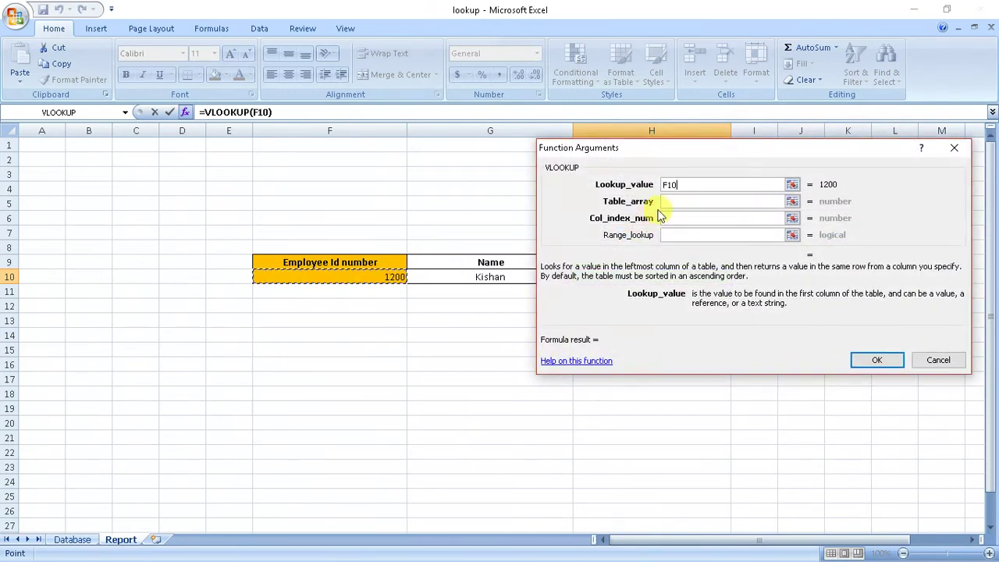
left_click(688, 201)
left_click(72, 540)
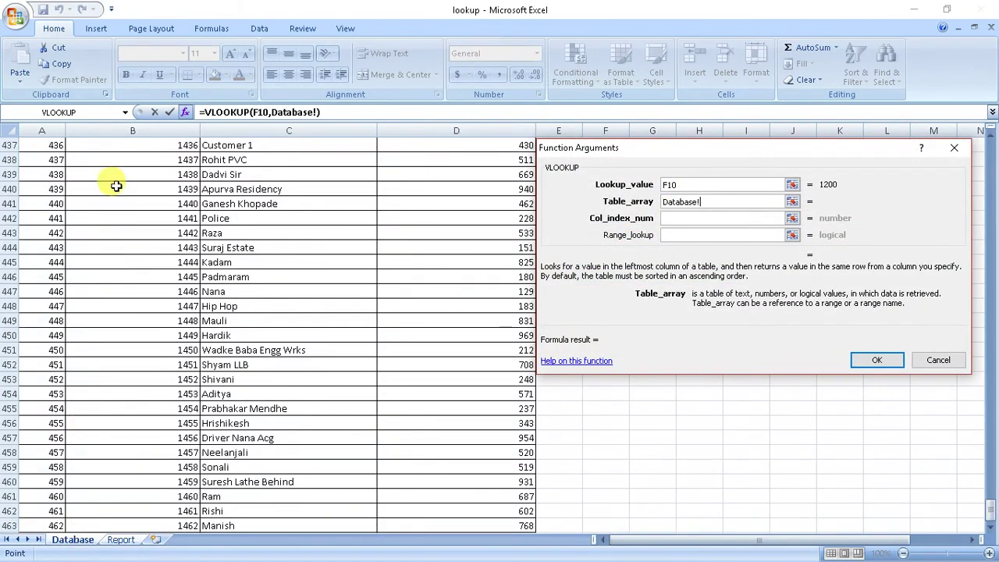
scroll(187, 247, "up", 6)
left_click_drag(991, 426, 962, 133)
left_click_drag(141, 160, 462, 500)
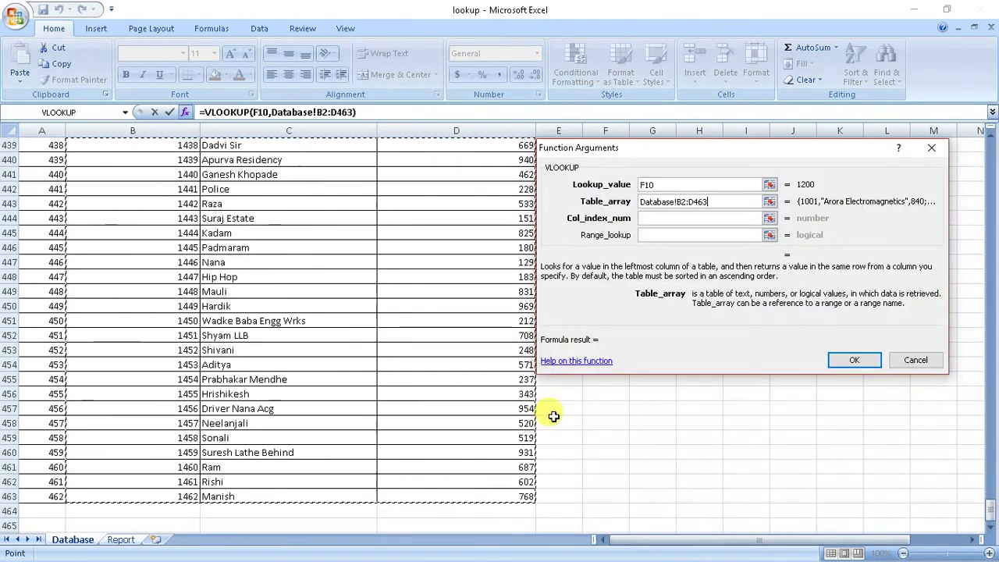
Step: Set the column index to 3 and Range_lookup to FALSE, then confirm
left_click(693, 218)
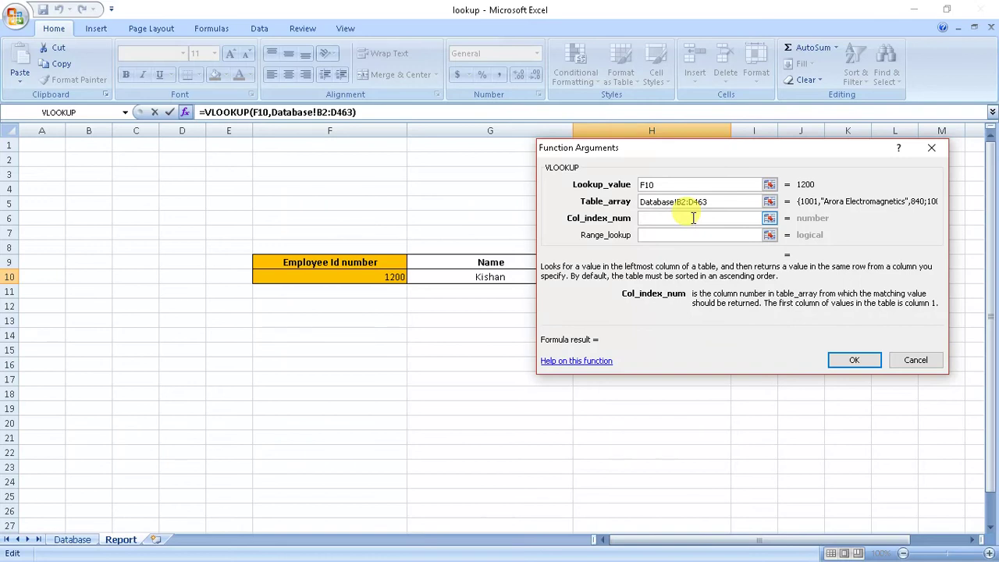
type("3")
left_click(681, 234)
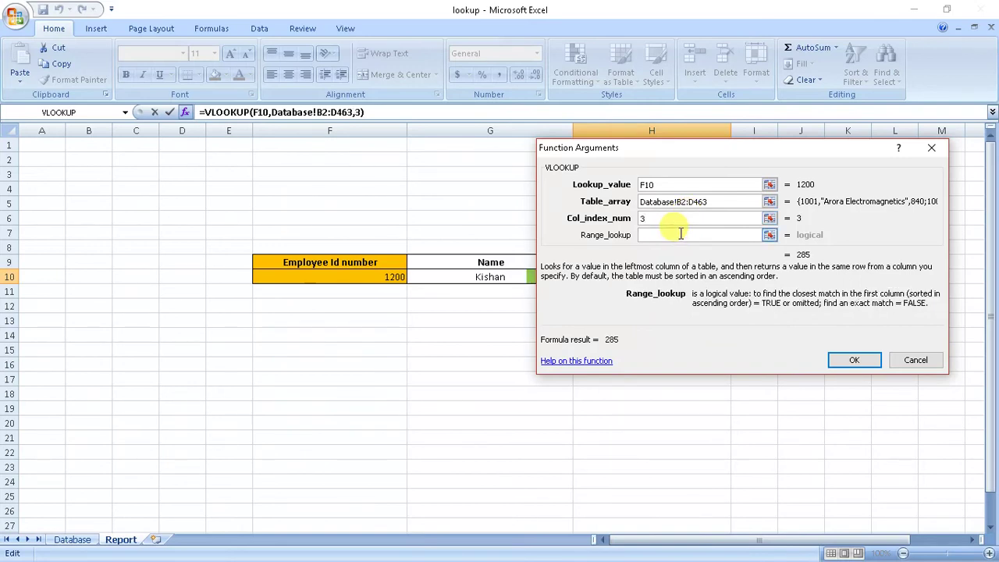
type("false")
left_click(858, 361)
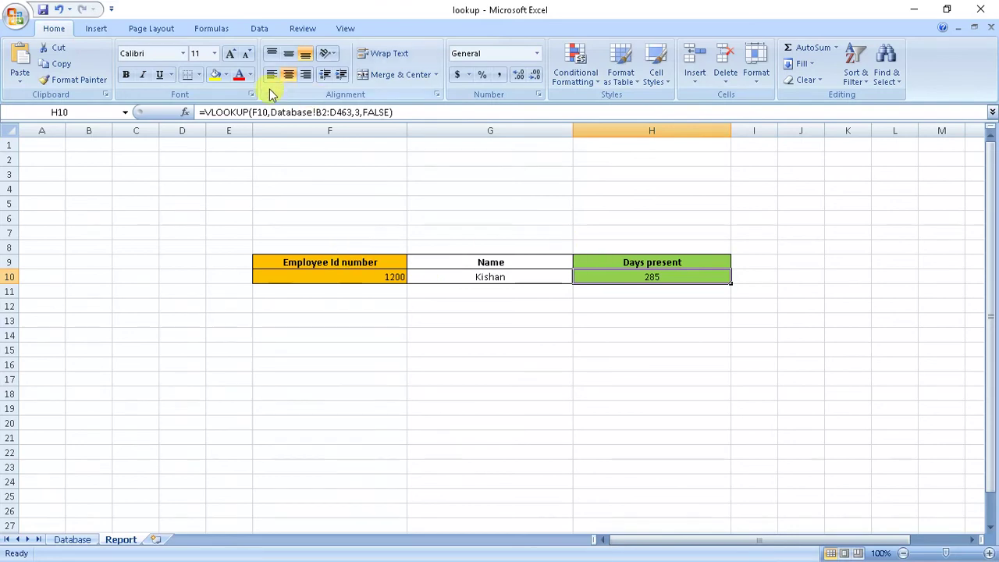
Step: Make H10's range absolute as $B$2:$D$463 using F4
left_click(316, 111)
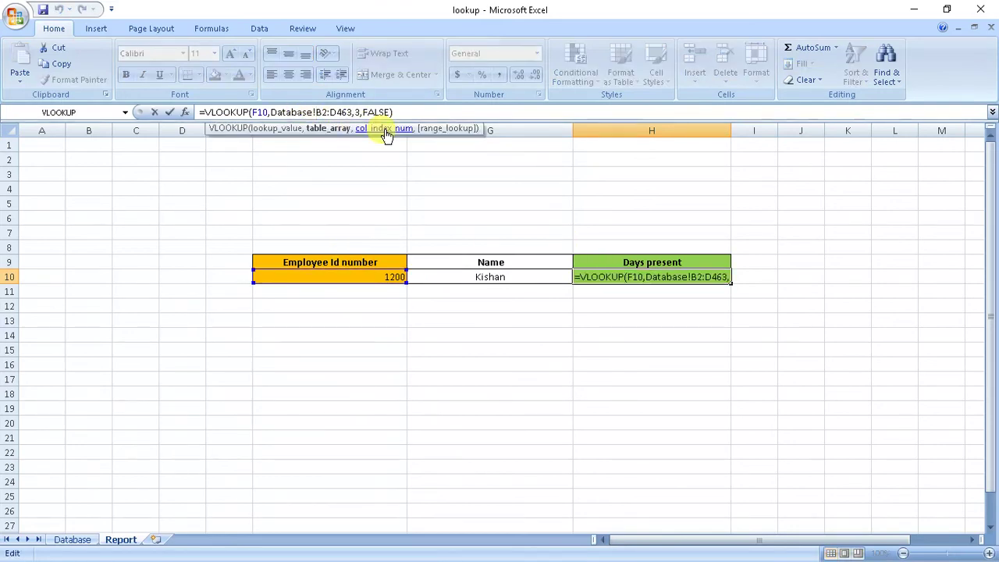
key("F4")
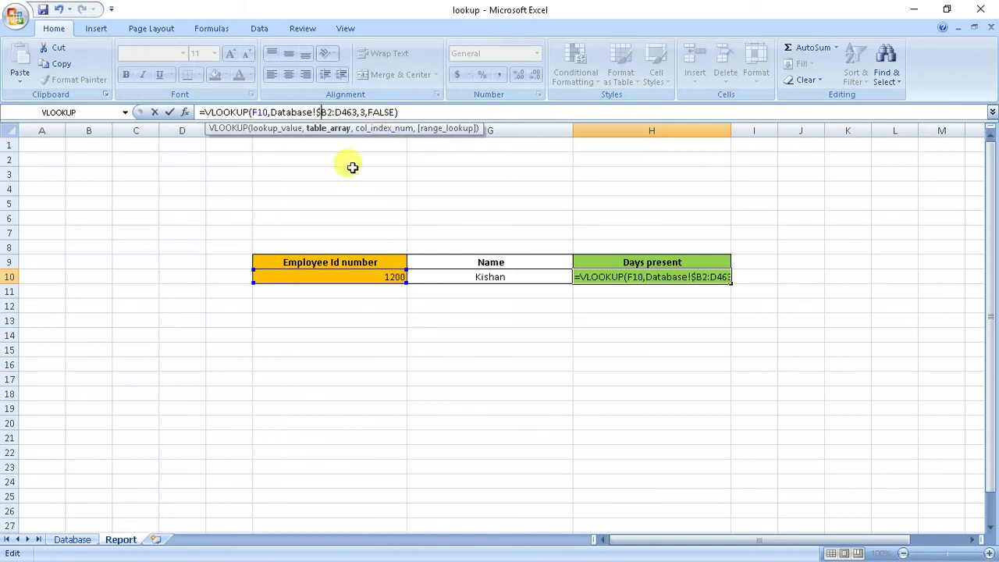
left_click(341, 111)
key("F4")
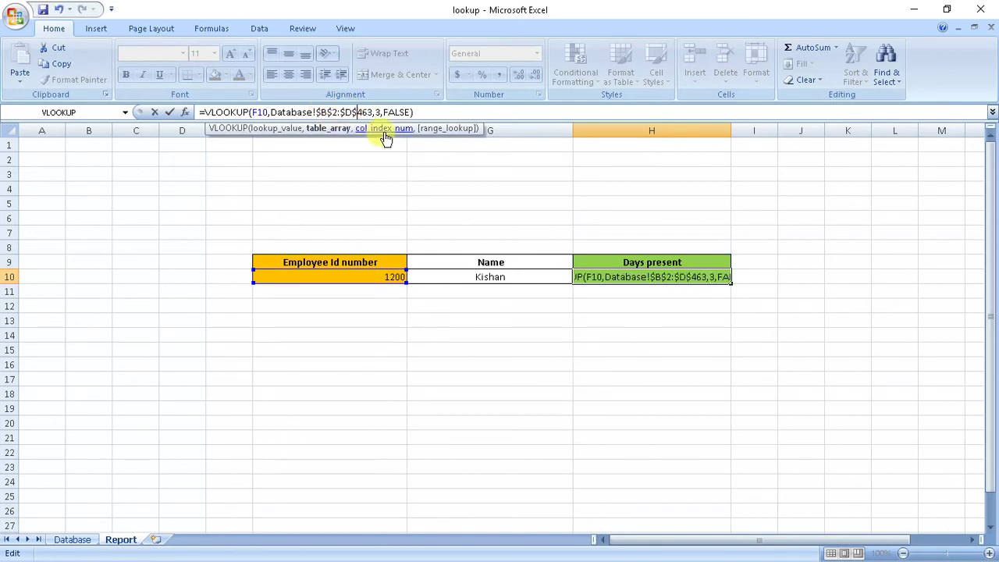
key("Return")
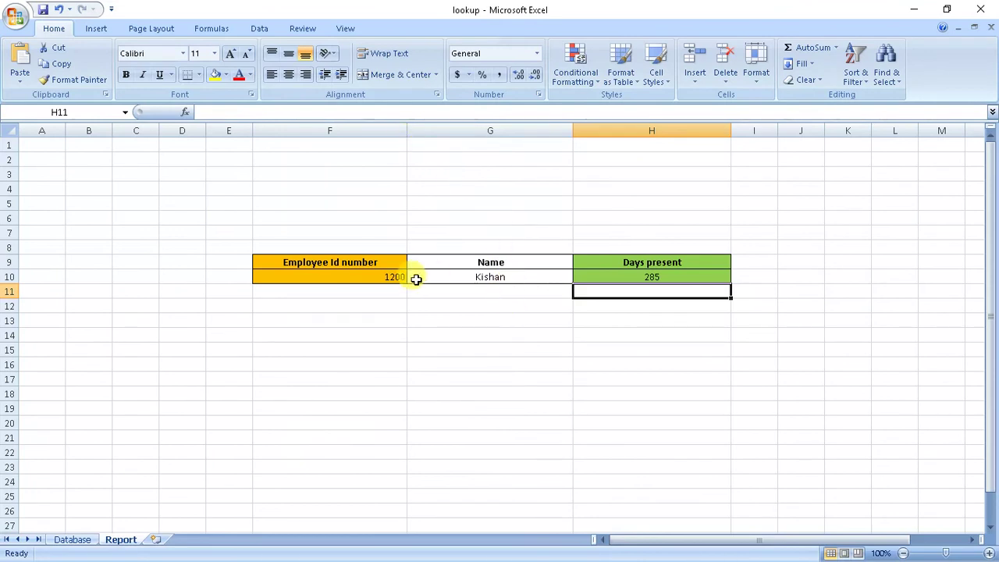
Step: Fill F10, G10 and H10 down through row 19
left_click(398, 279)
left_click_drag(406, 285, 422, 406)
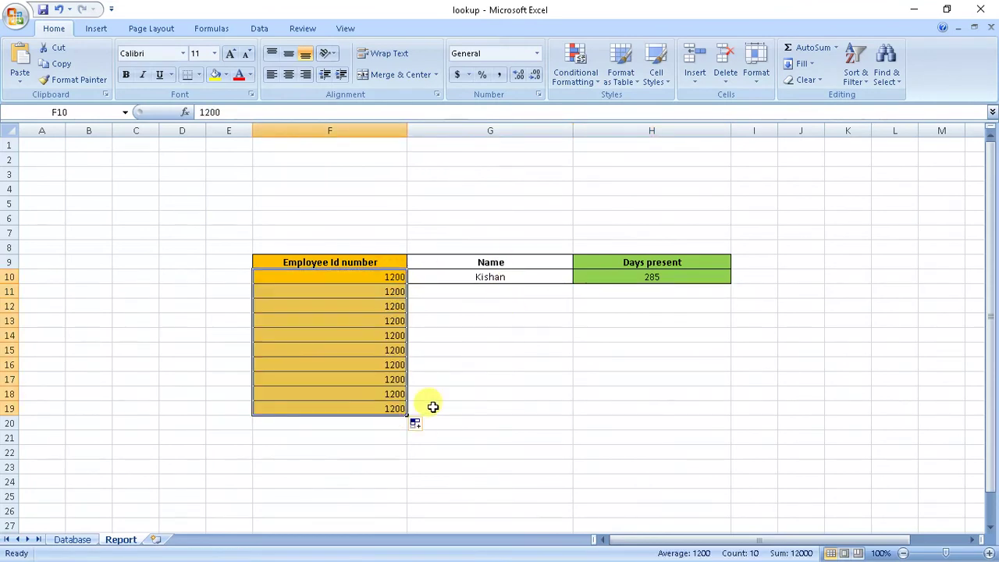
left_click(531, 278)
left_click_drag(570, 286, 557, 410)
left_click(670, 278)
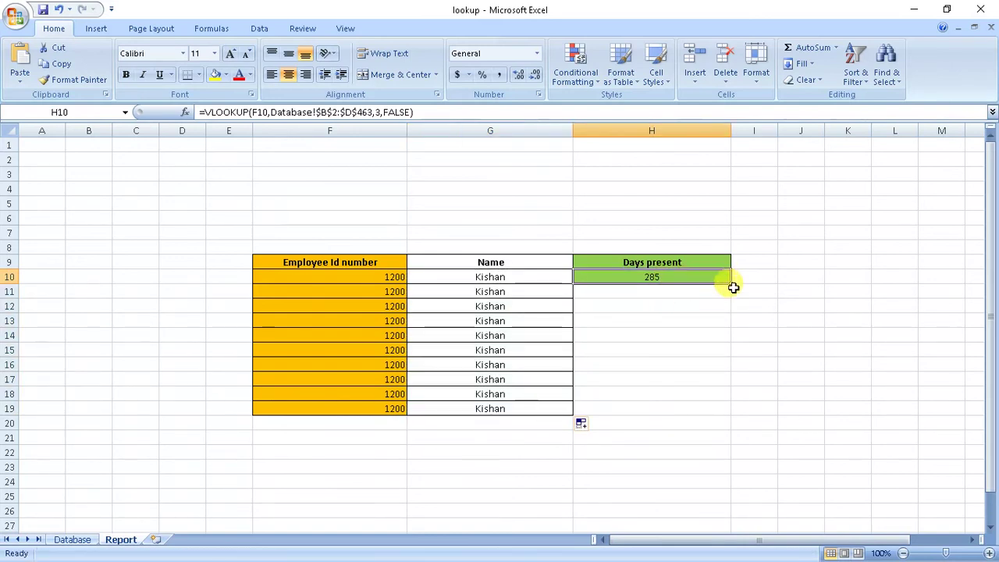
left_click_drag(731, 284, 734, 416)
left_click(740, 495)
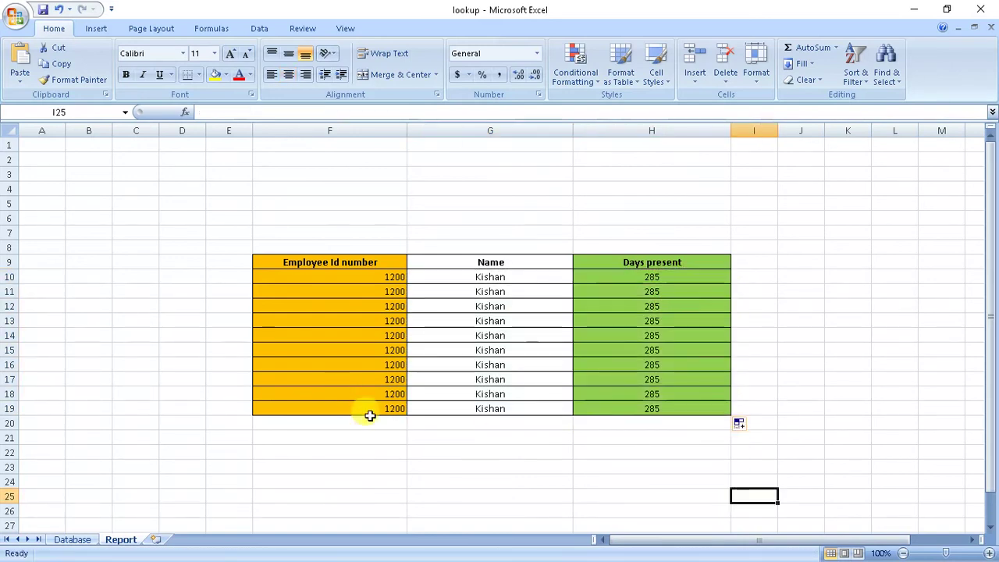
Step: Enter IDs 1411, 1010, 1230, 1203 and 1001 in F11:F15, then review G10's formula
left_click(345, 291)
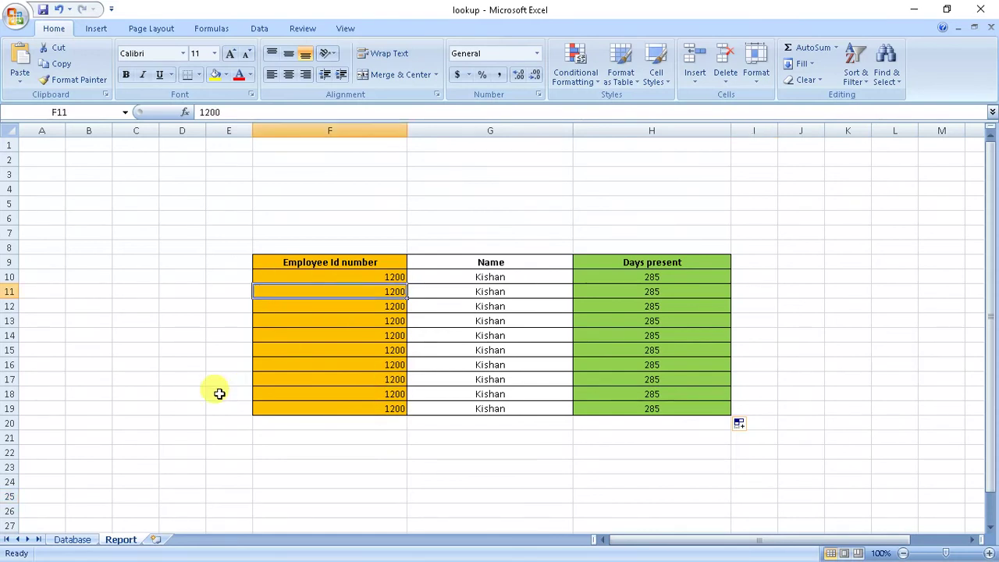
type("15")
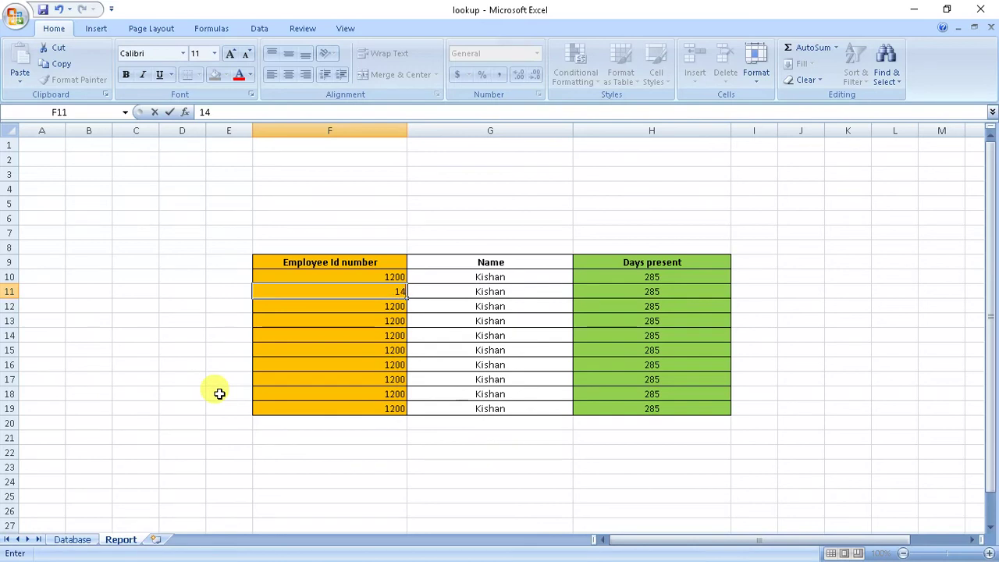
type("411")
key("Return")
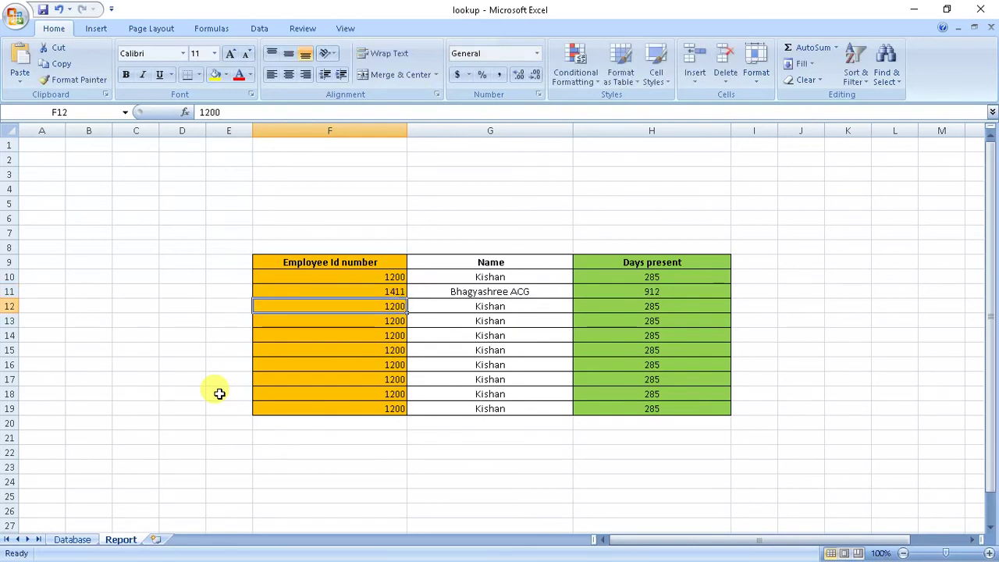
type("10")
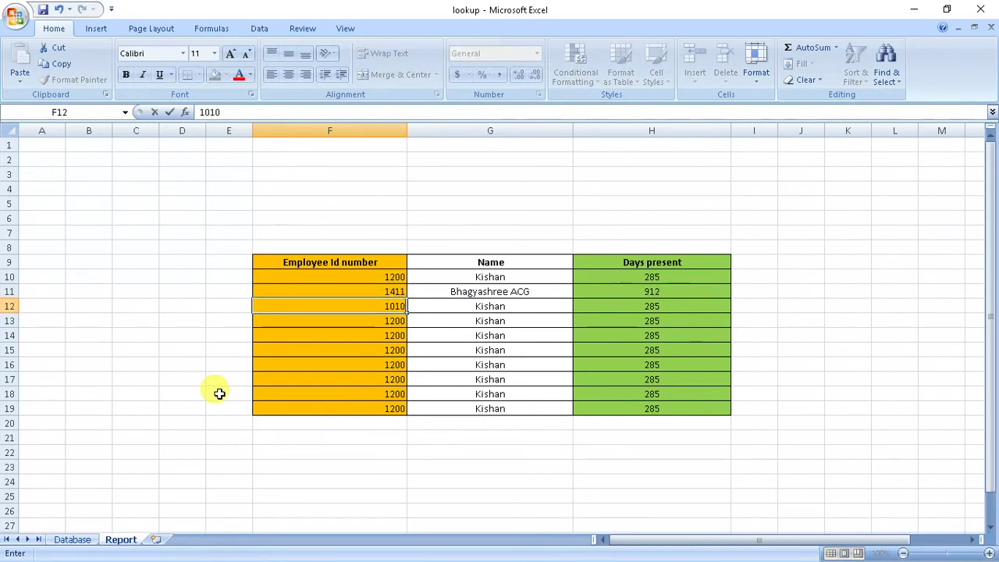
key("Return")
type("1")
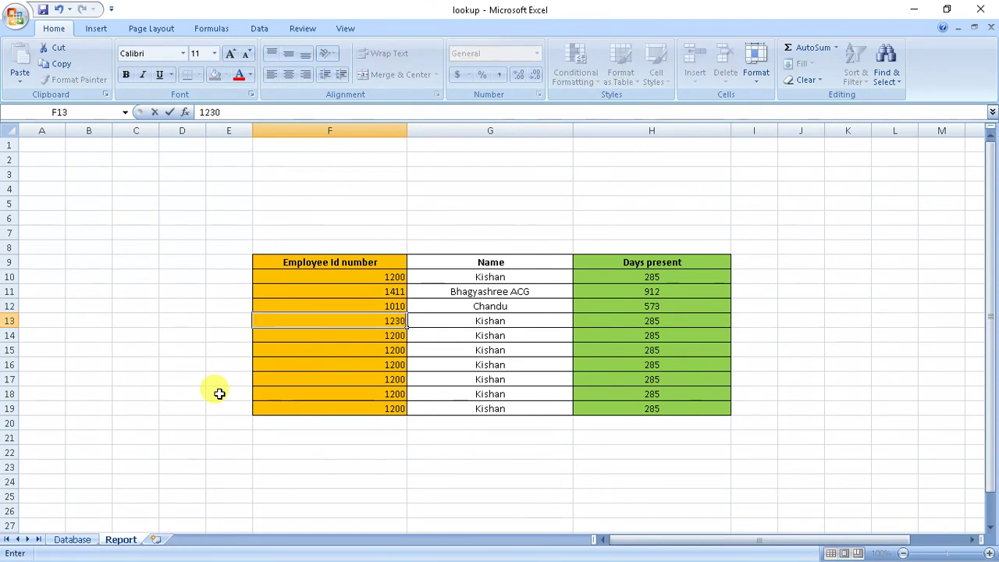
key("Return")
type("12")
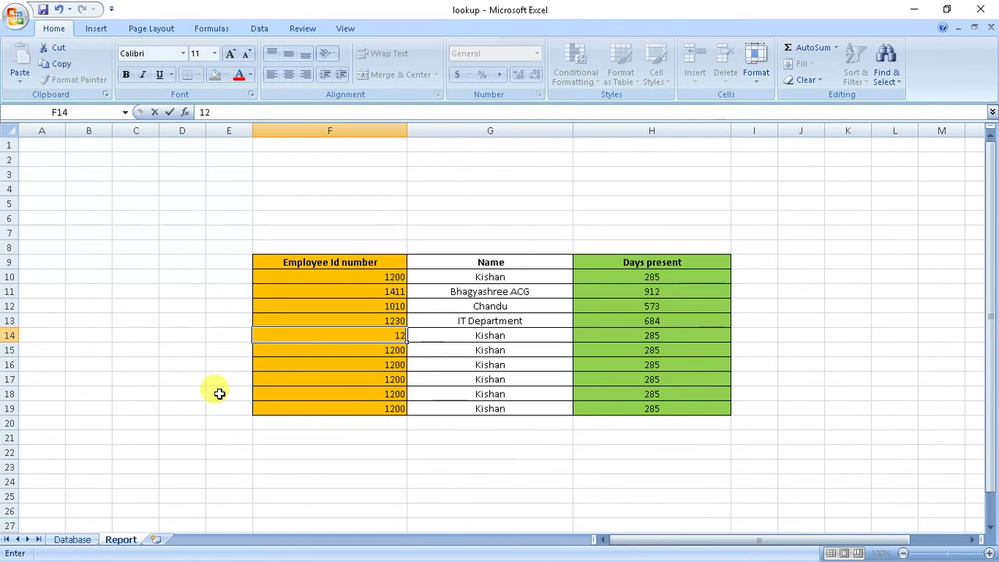
type("03")
key("Return")
type("1")
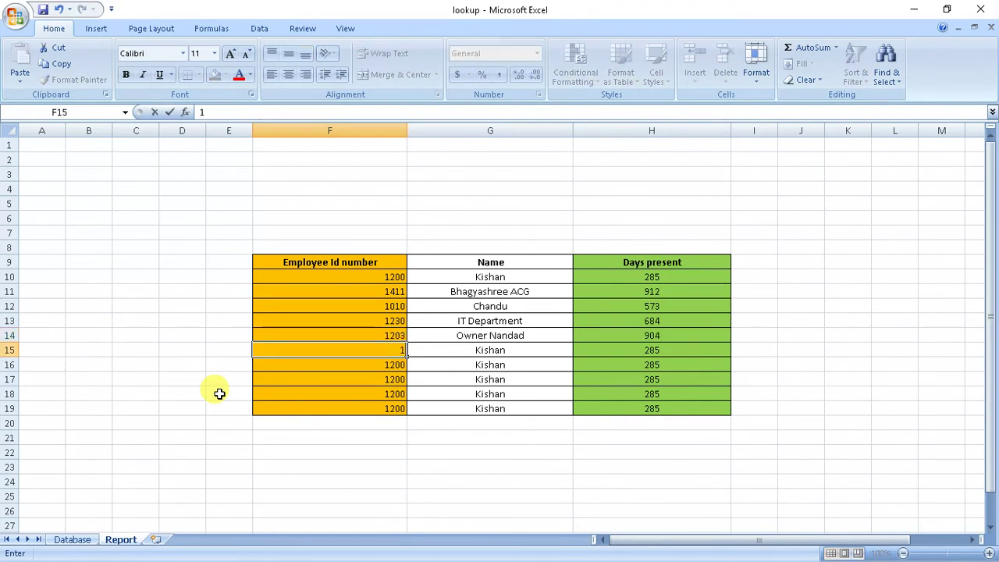
type("7")
key("BackSpace")
type("001")
key("Return")
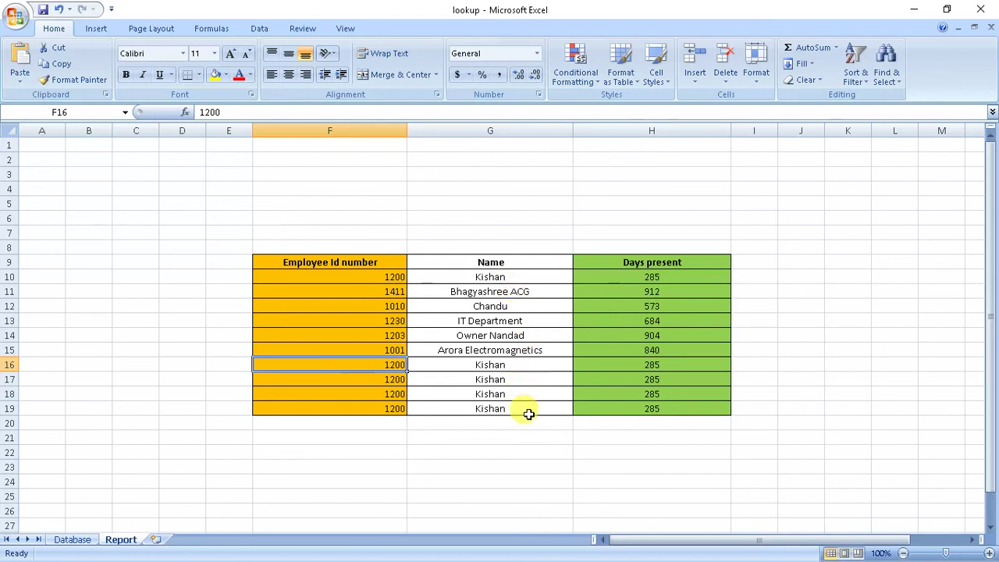
left_click(515, 279)
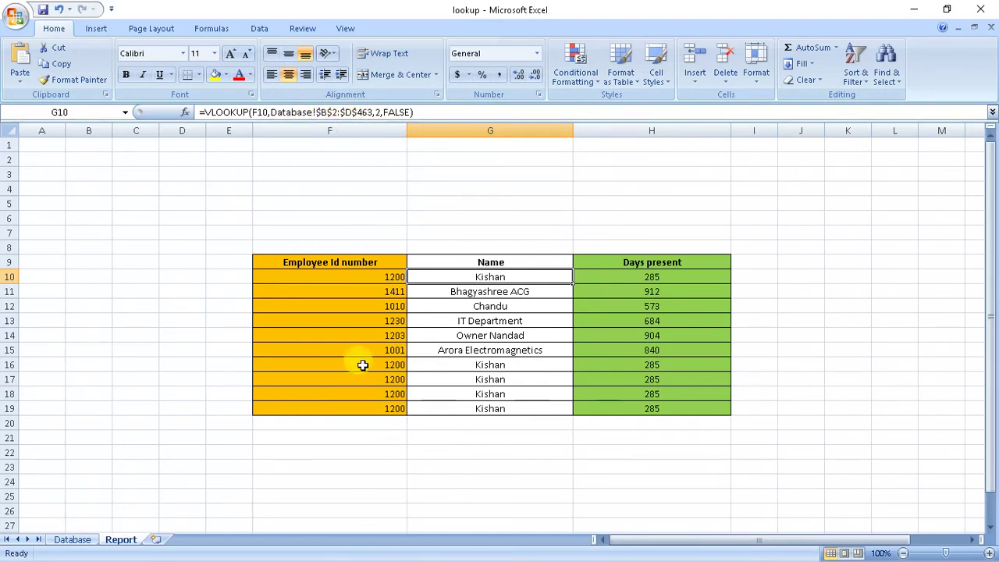
Step: Switch to the PowerPoint VLOOKUP deck and display slide 5 with its subscribe, share and comment message
key("alt+Tab")
key("alt+Tab")
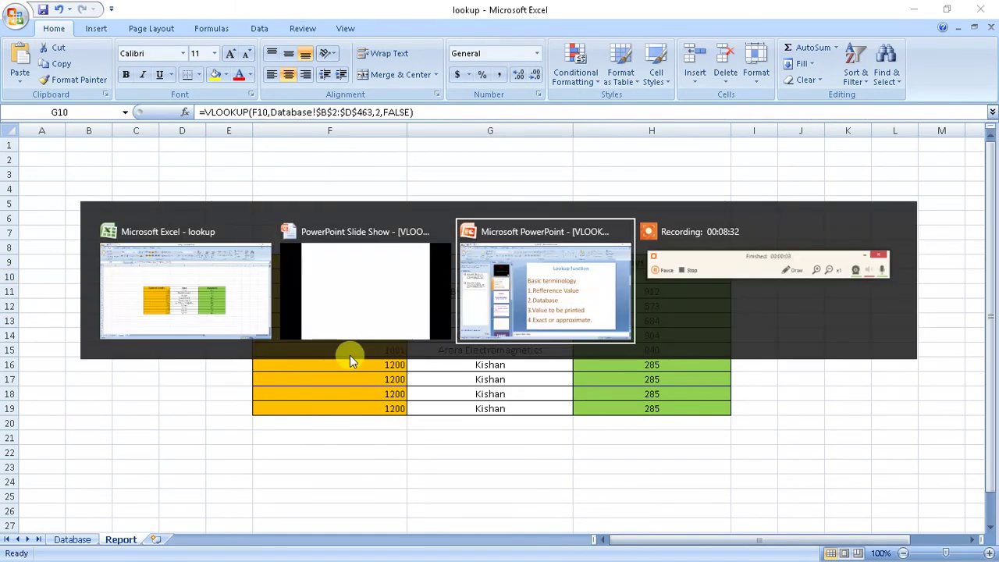
left_click(586, 294)
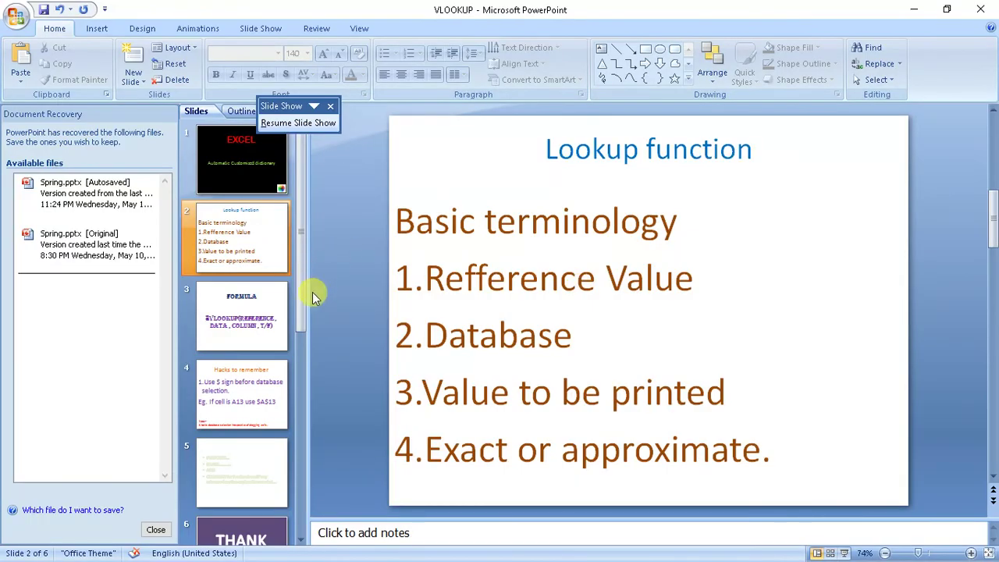
left_click(258, 461)
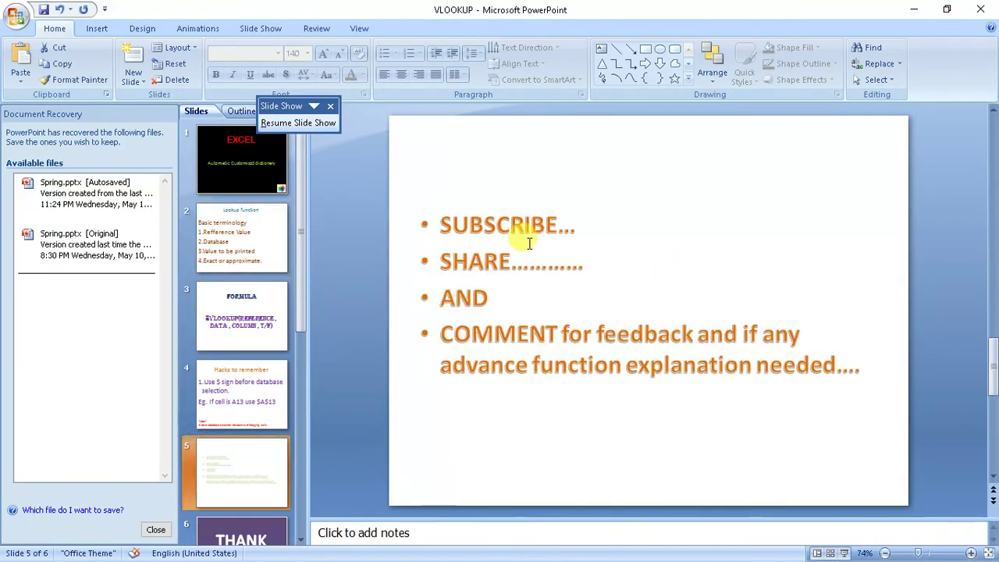